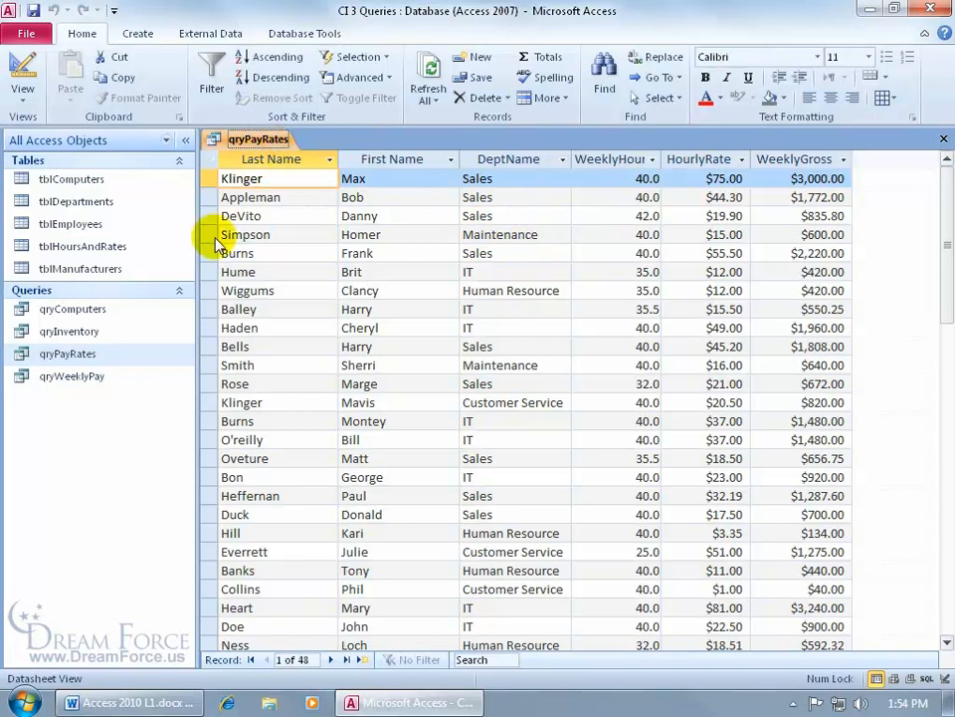
- Open the qryWeeklyPay query and compare its records with those of qryPayRates
double_click(102, 378)
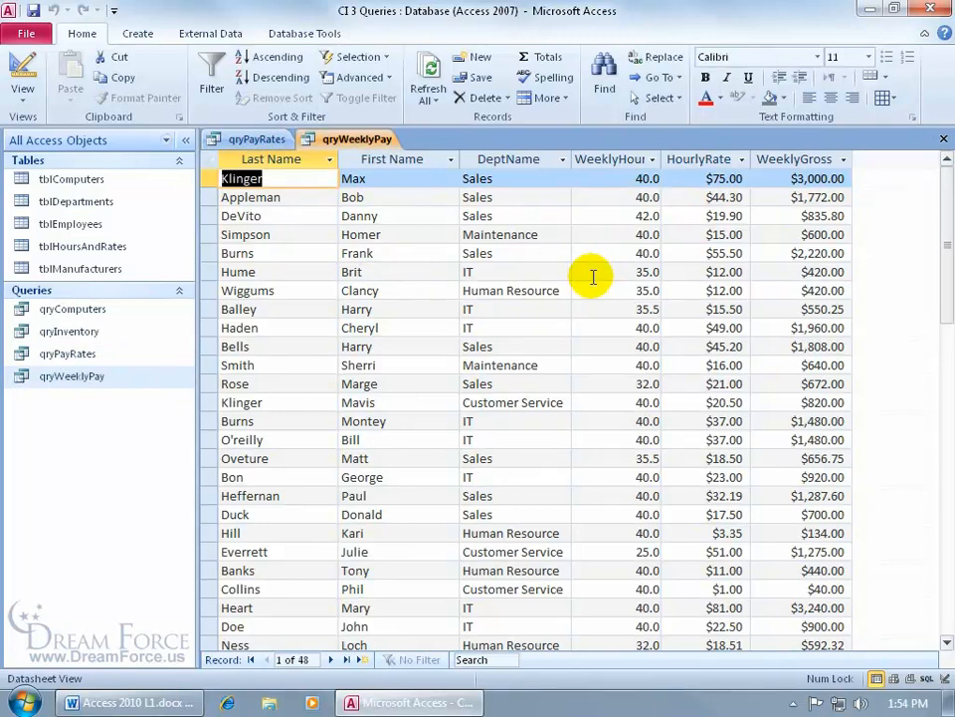
left_click(250, 140)
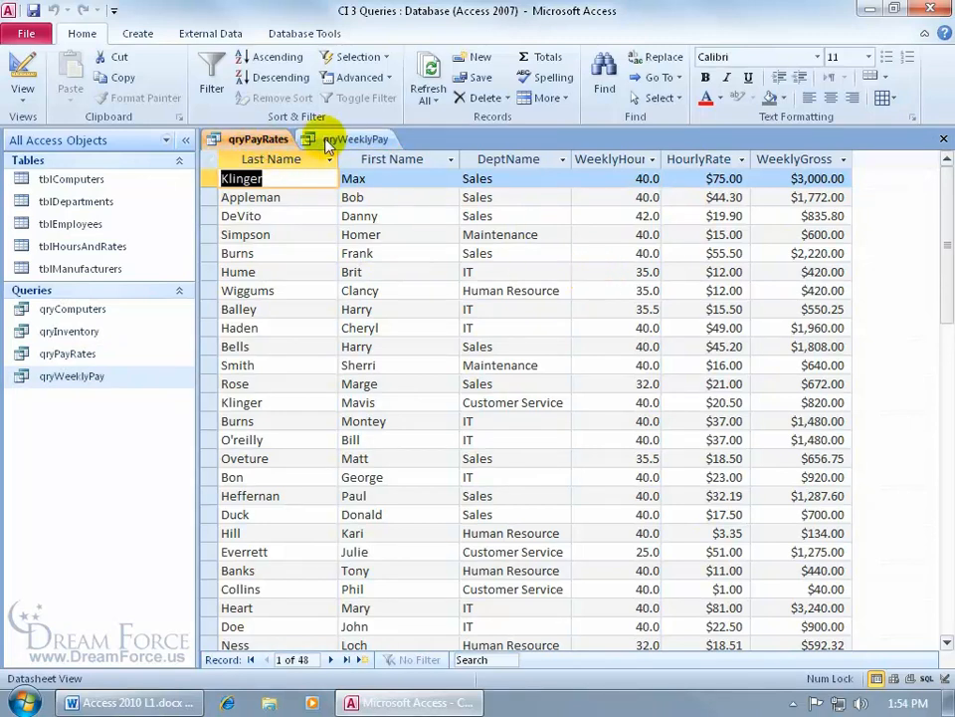
left_click(345, 141)
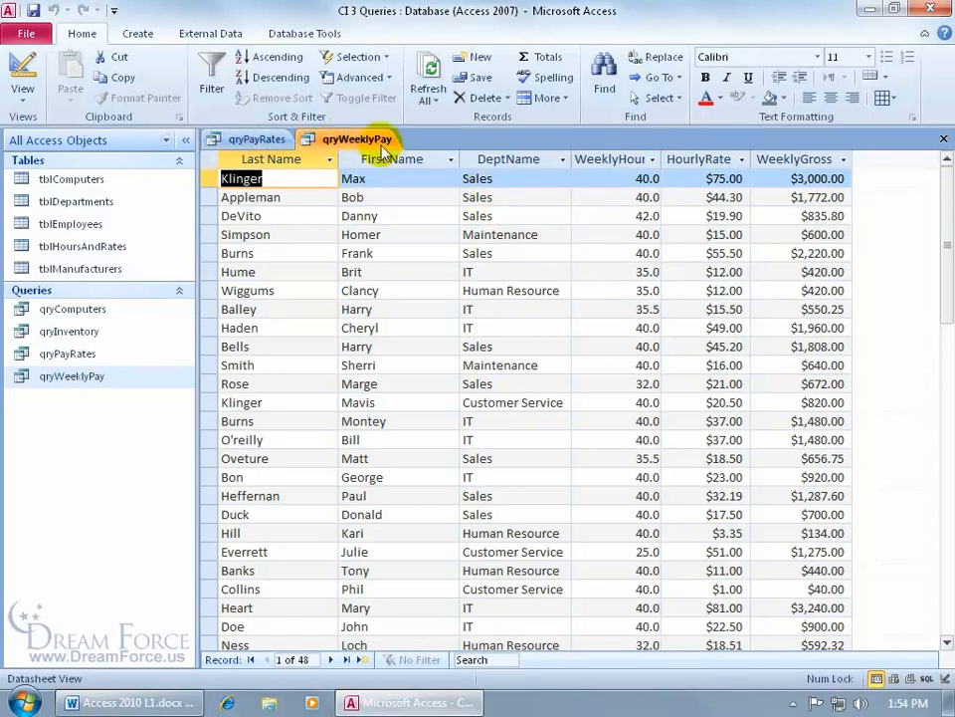
left_click(34, 34)
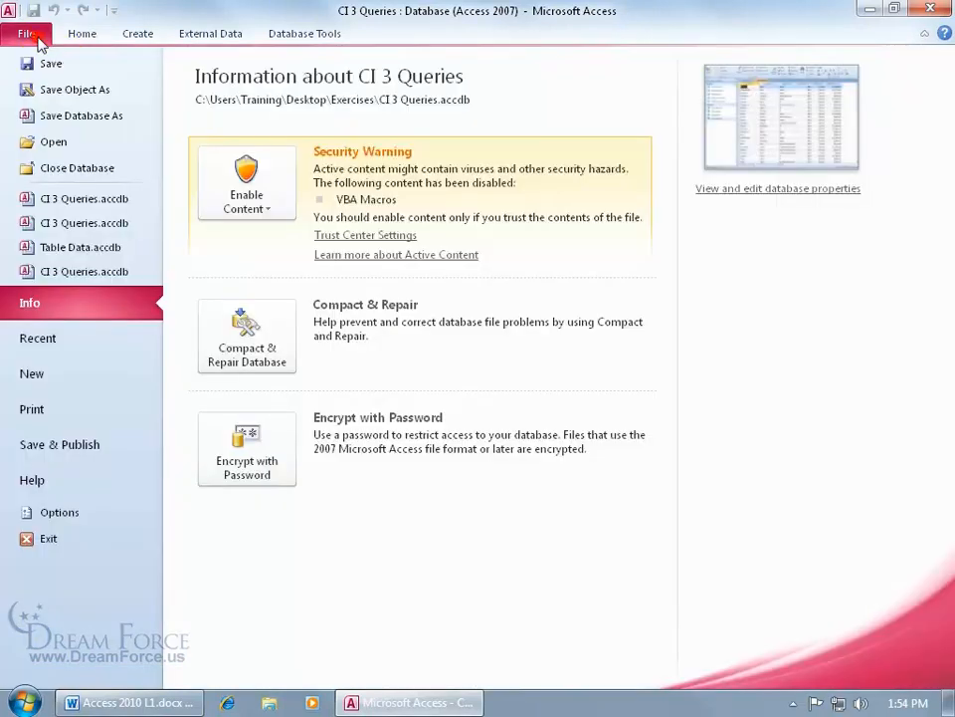
left_click(74, 92)
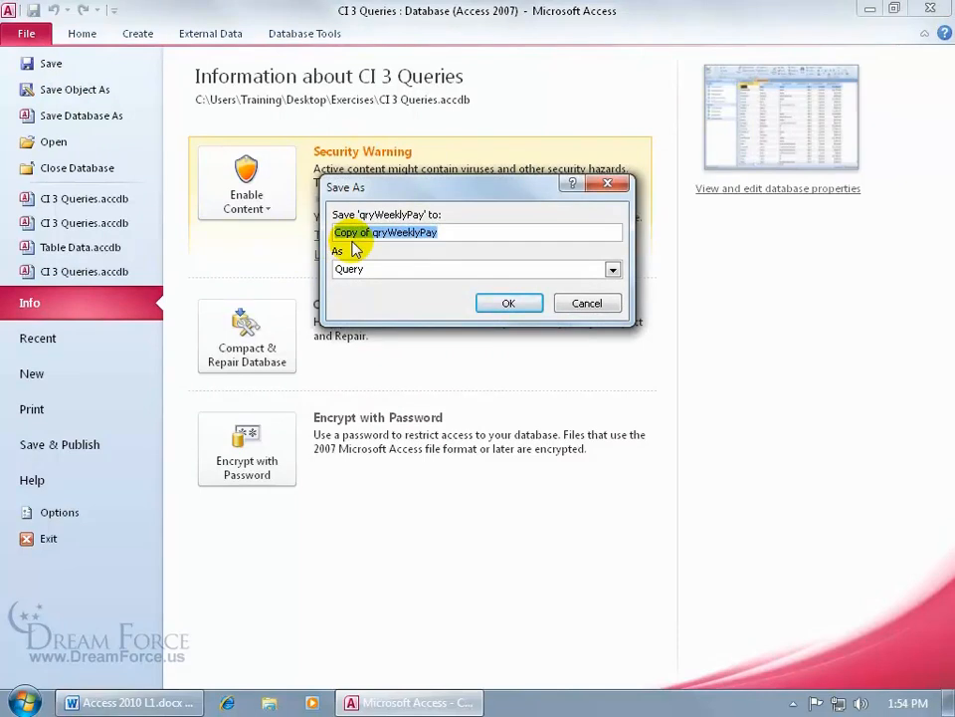
left_click(563, 302)
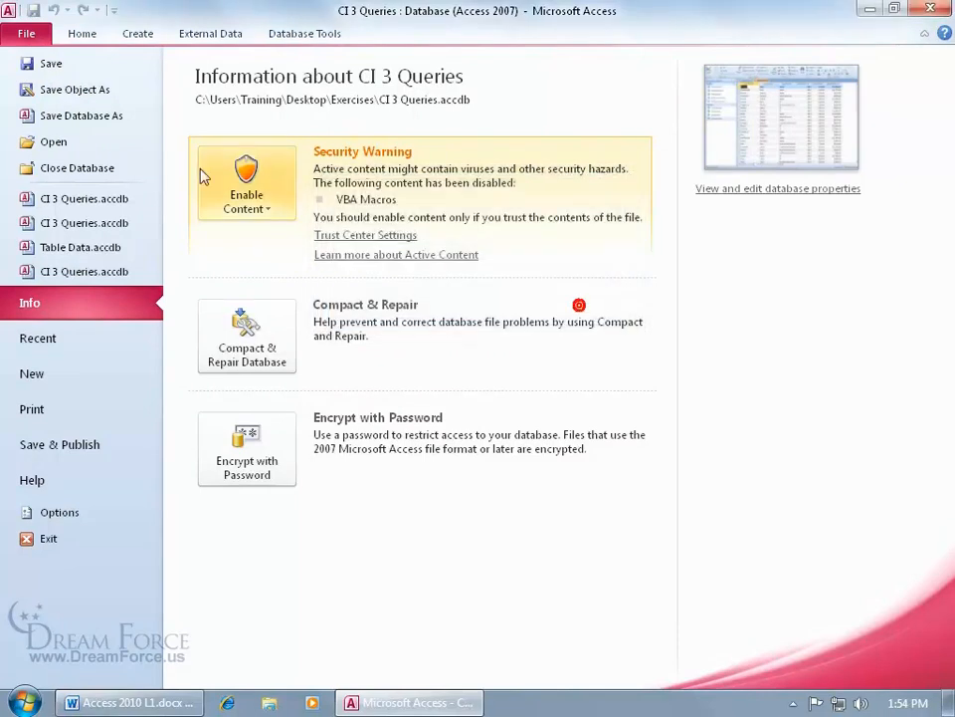
left_click(28, 32)
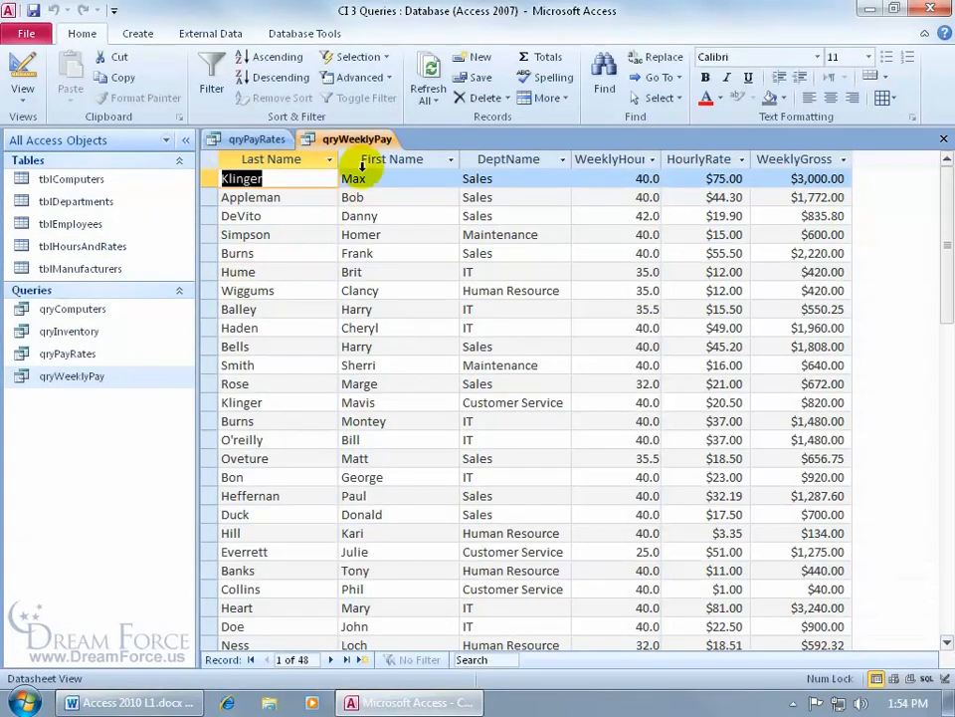
- Close the qryPayRates query and switch qryWeeklyPay to Design view
right_click(251, 140)
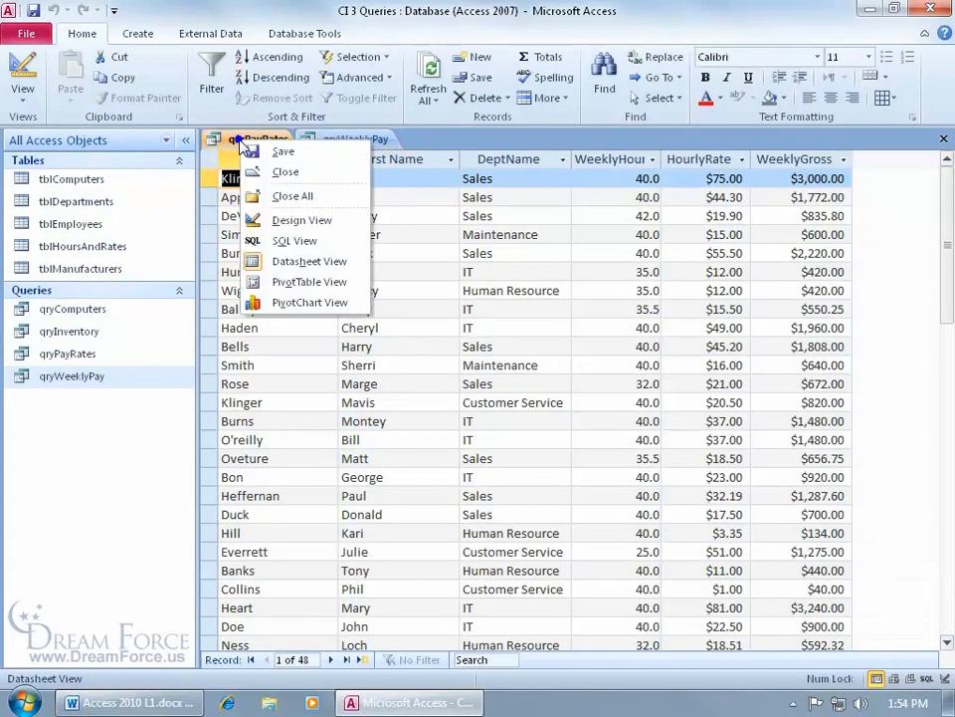
left_click(260, 171)
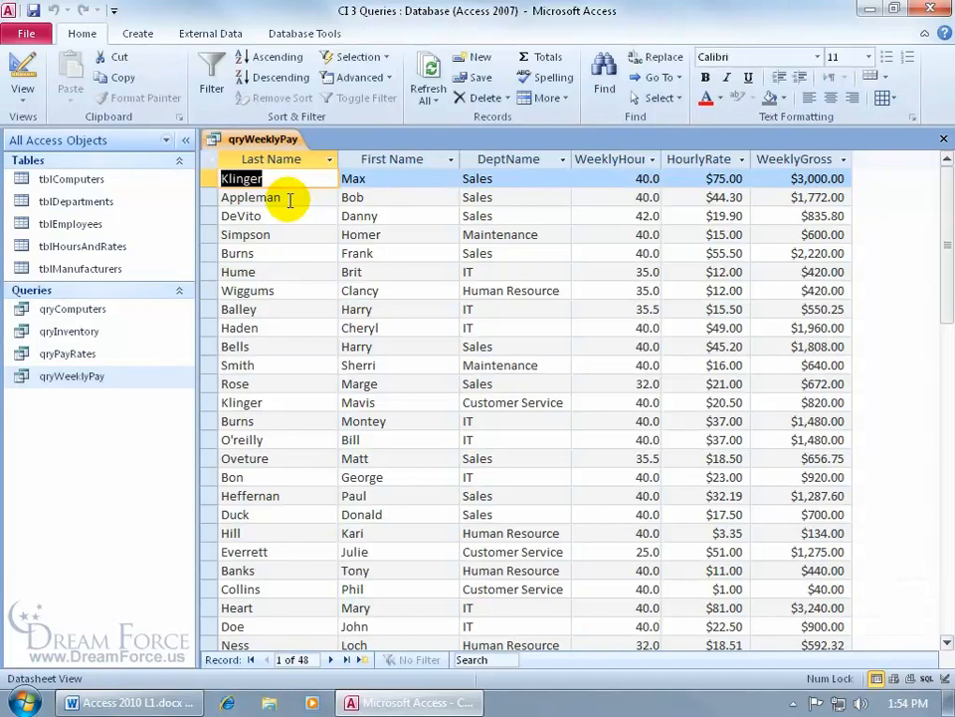
left_click(22, 75)
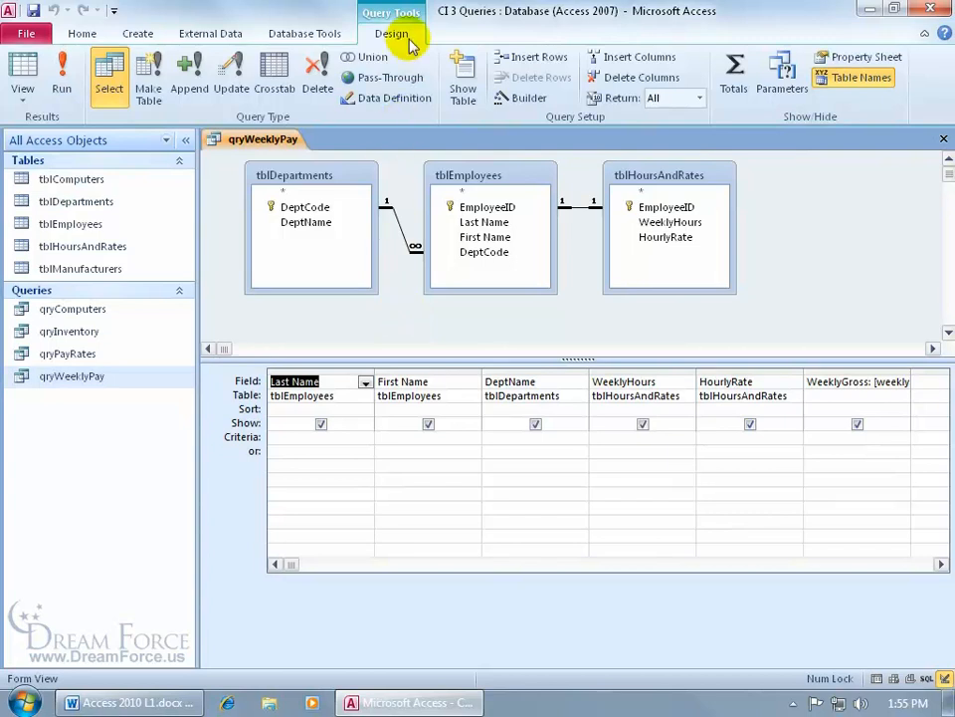
- Turn on totals for the query and delete the Last Name, First Name and HourlyRate columns from the design grid
left_click(738, 66)
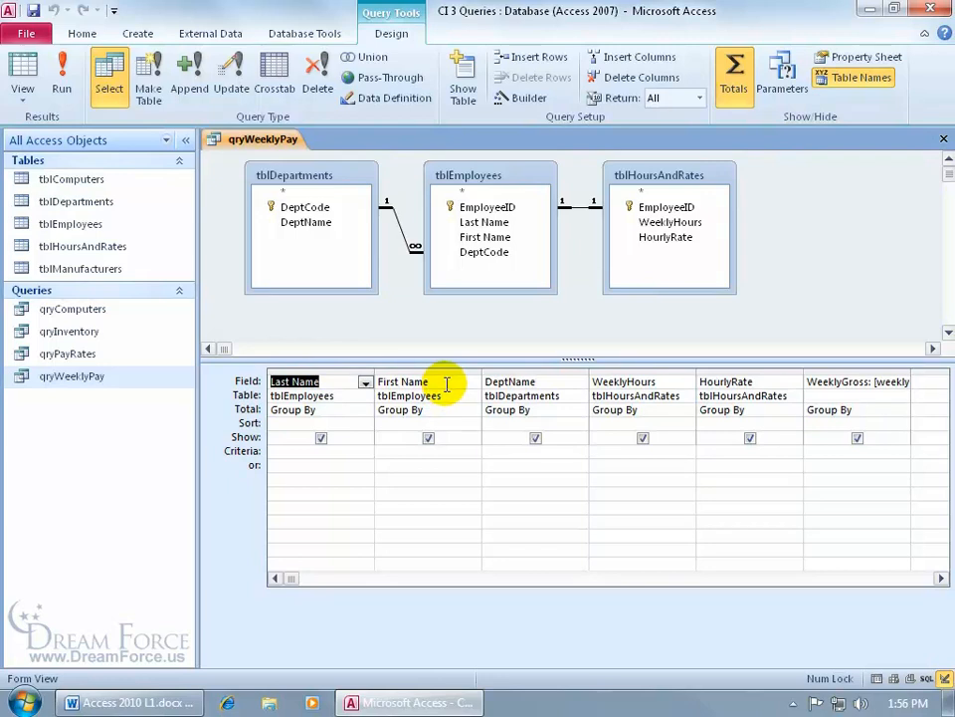
left_click(348, 368)
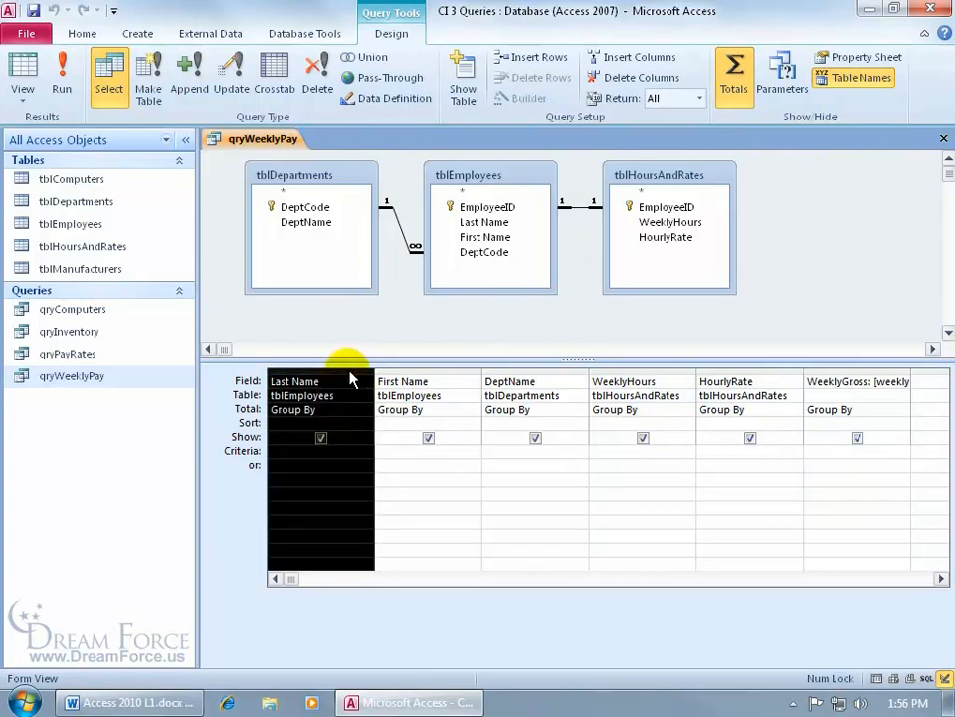
left_click(347, 369)
key("Delete")
left_click(342, 369)
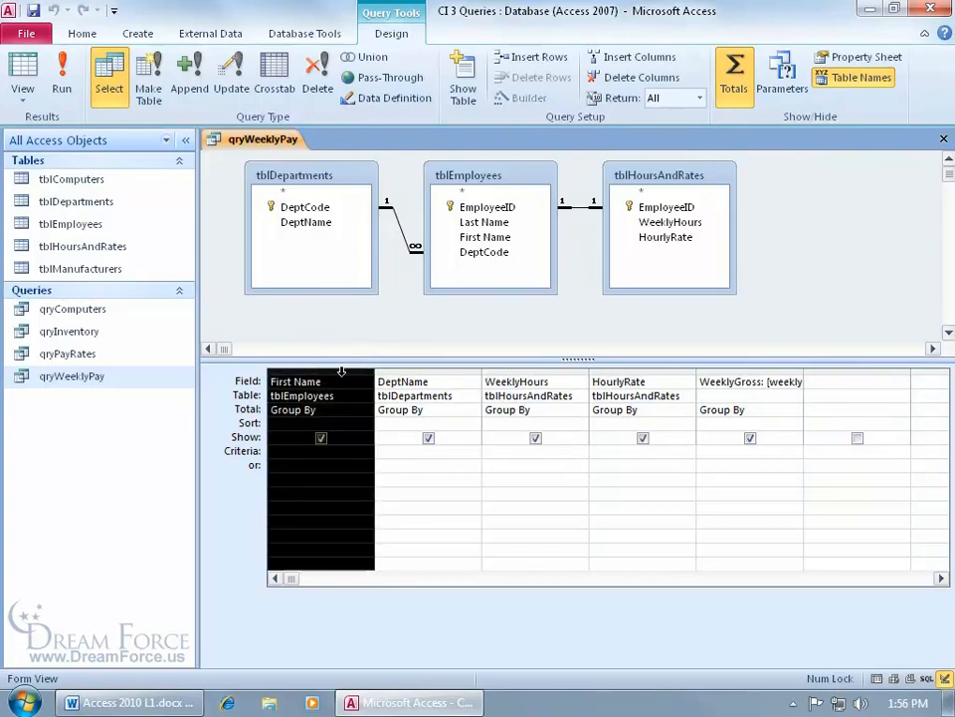
left_click_drag(341, 370, 368, 367)
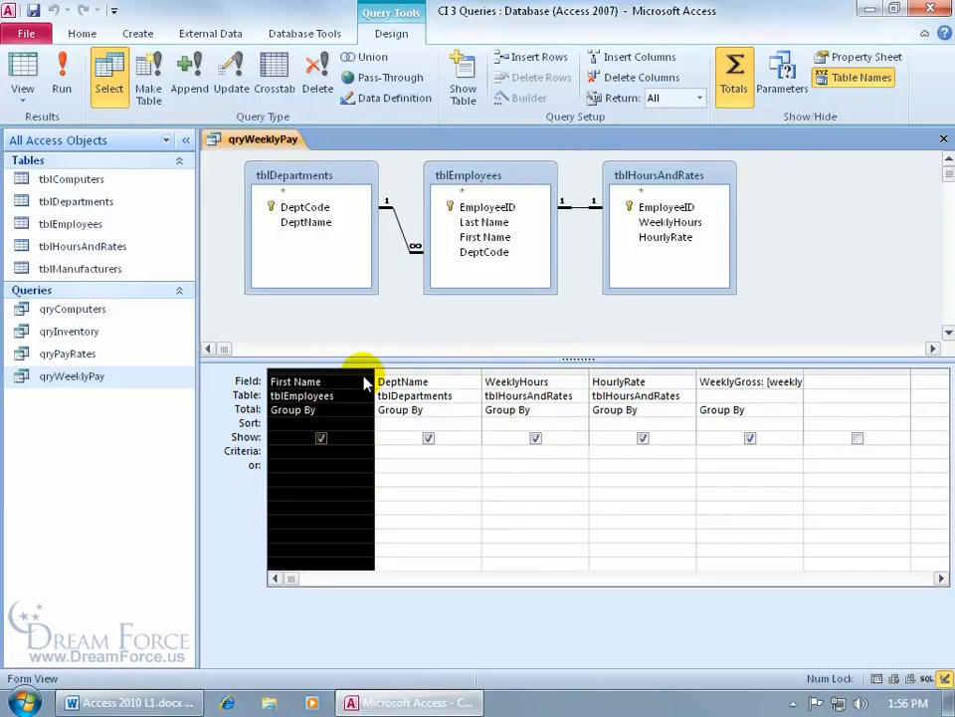
key("Delete")
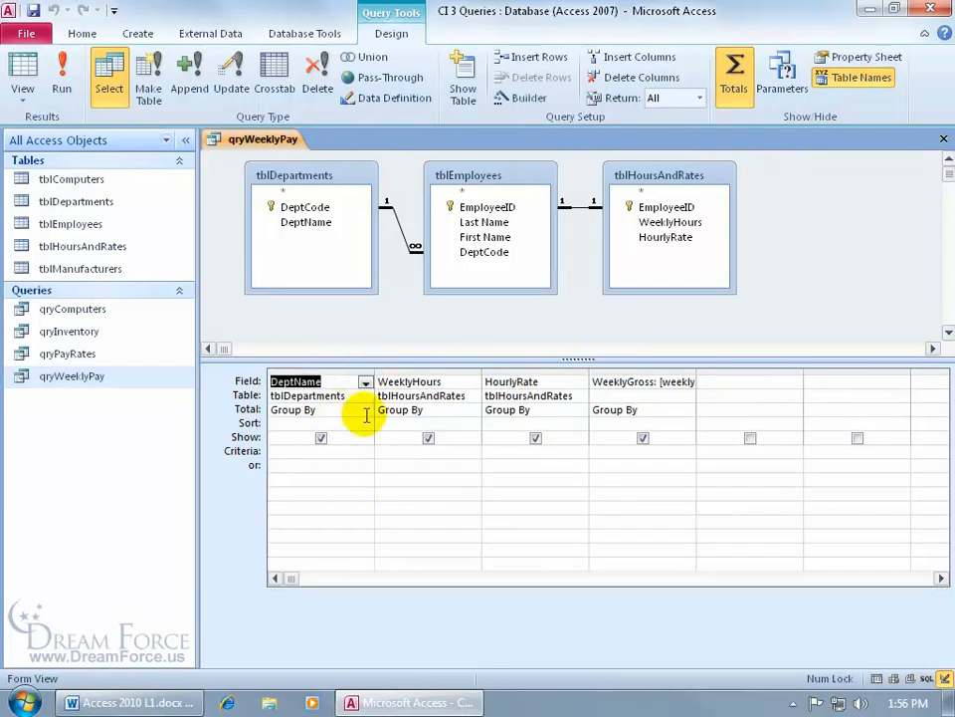
left_click(537, 372)
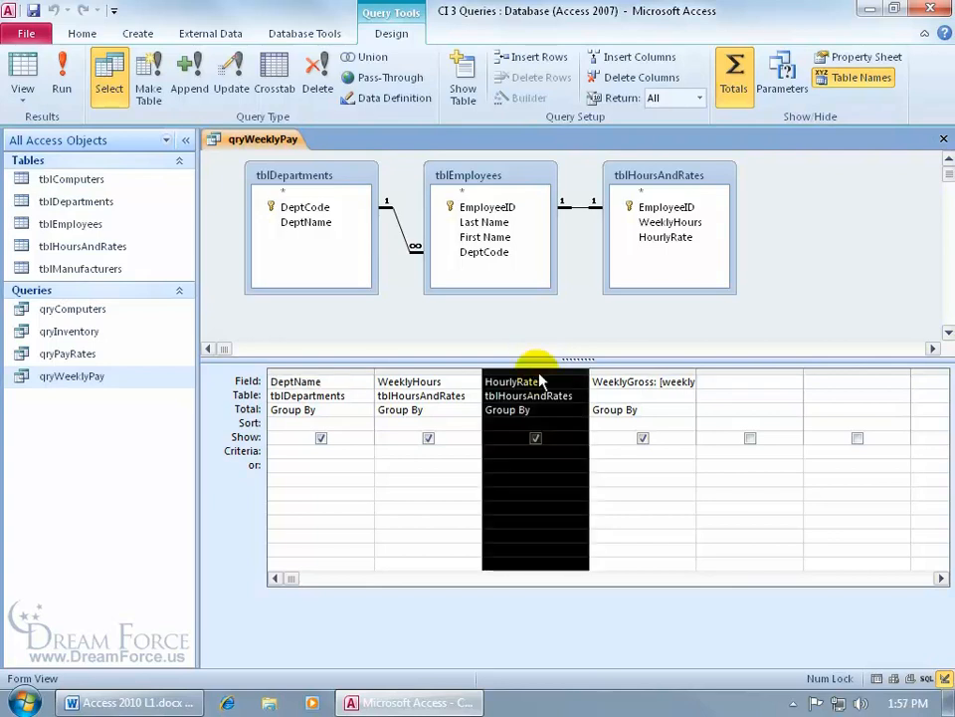
key("Delete")
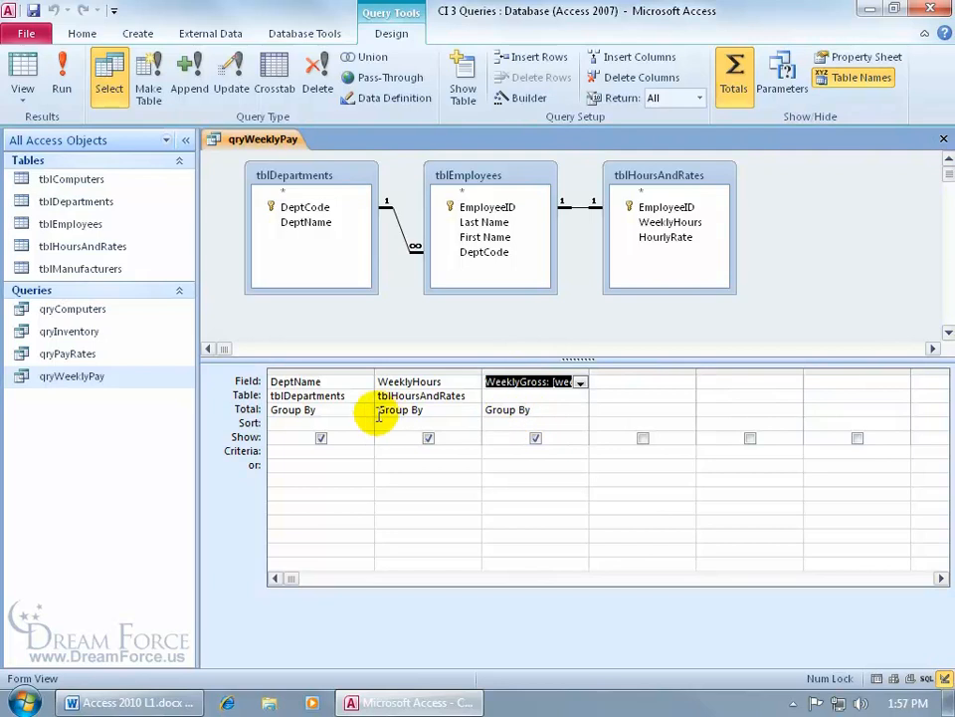
- Set the total function to Avg for WeeklyHours and to Sum for WeeklyGross
left_click(470, 411)
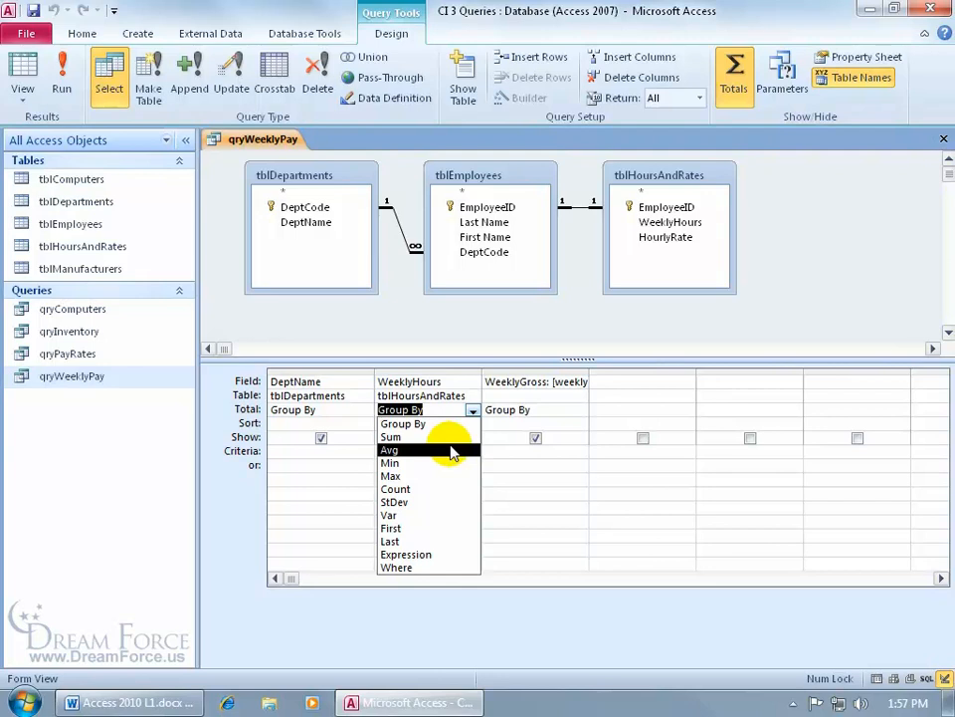
left_click(425, 449)
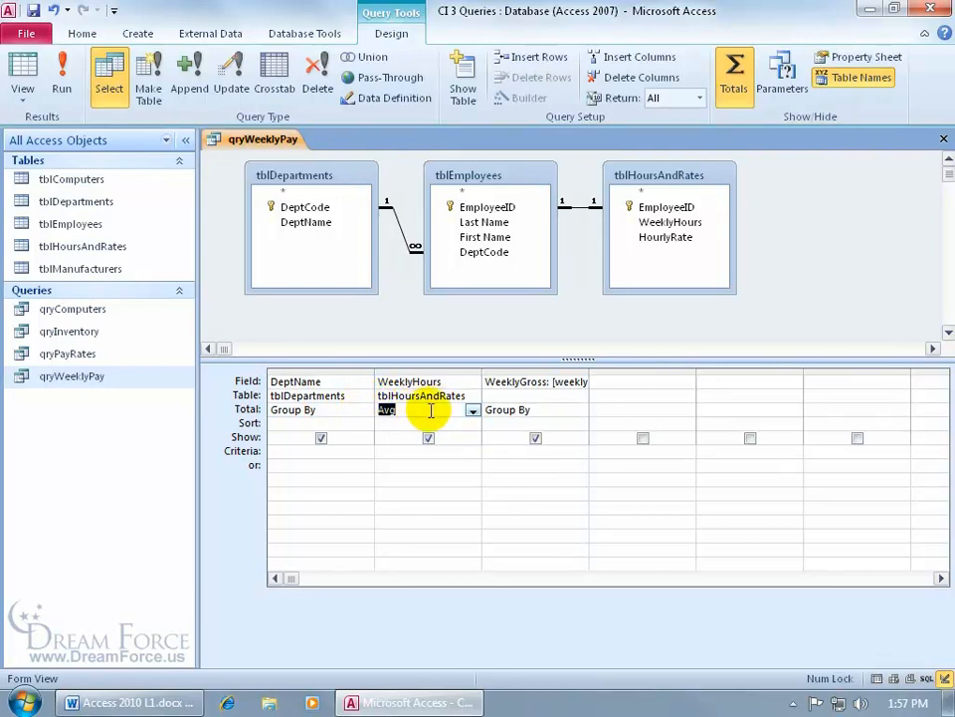
left_click(553, 409)
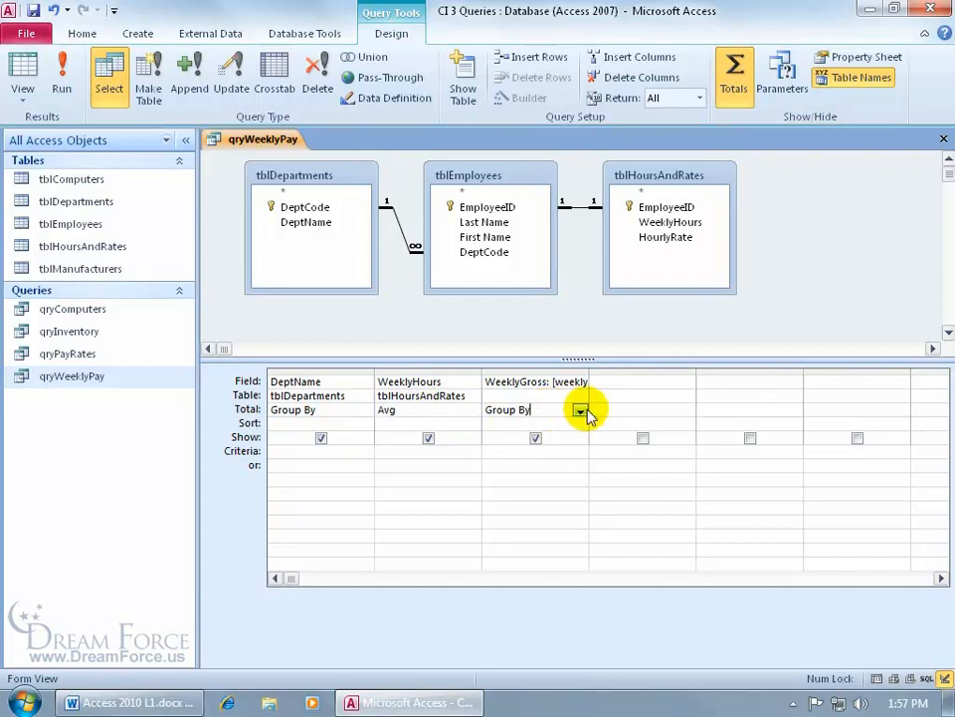
left_click(581, 411)
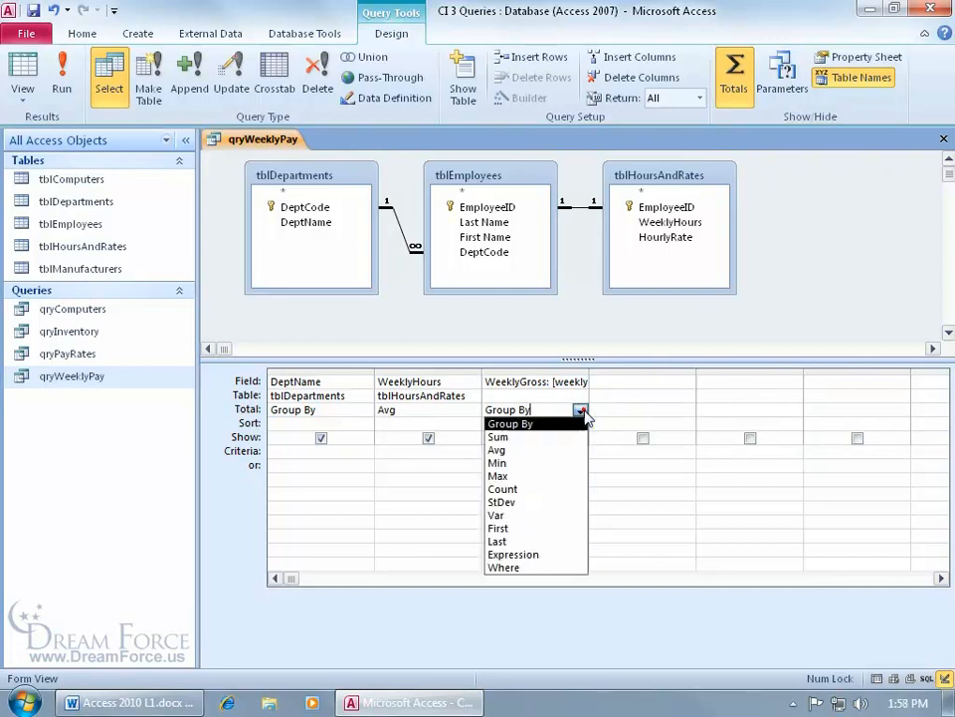
left_click(565, 437)
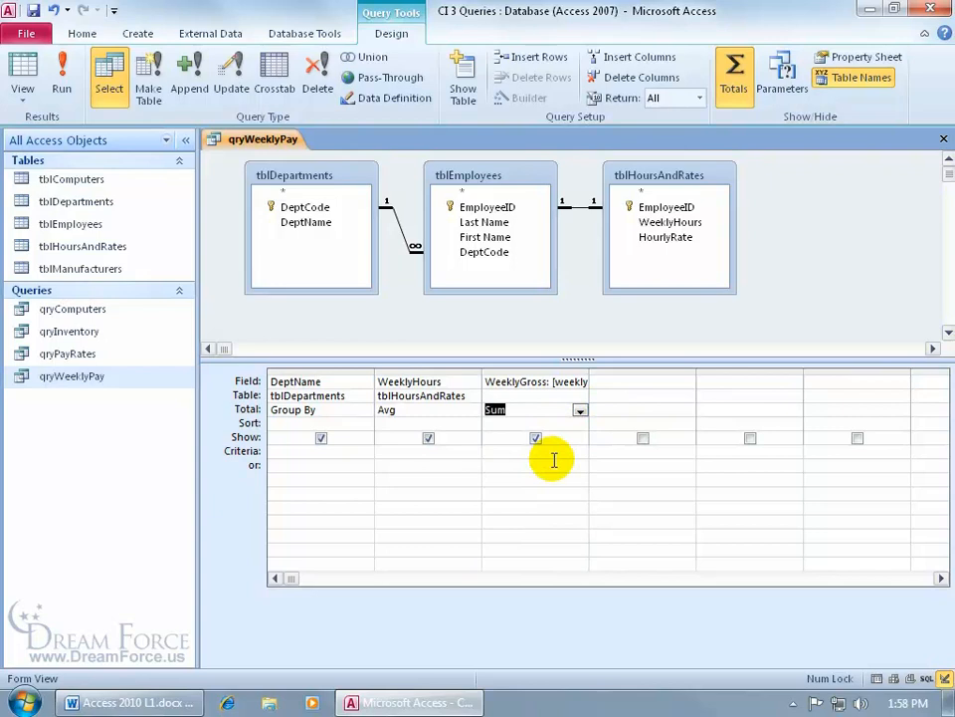
- Run the query and widen the average weekly hours column to fit its contents
left_click(62, 80)
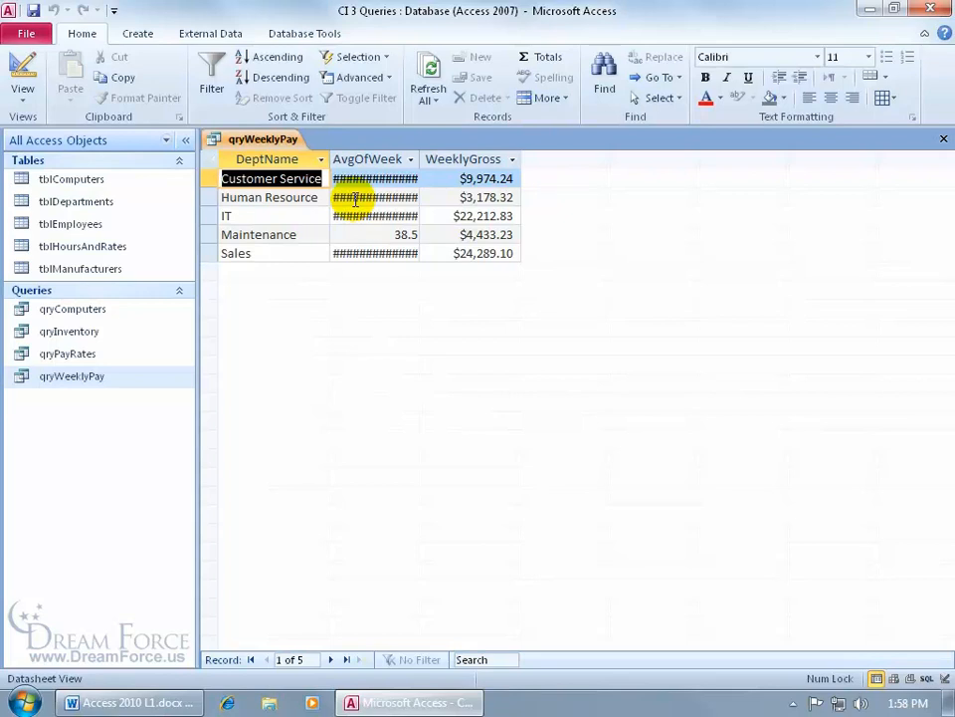
double_click(422, 159)
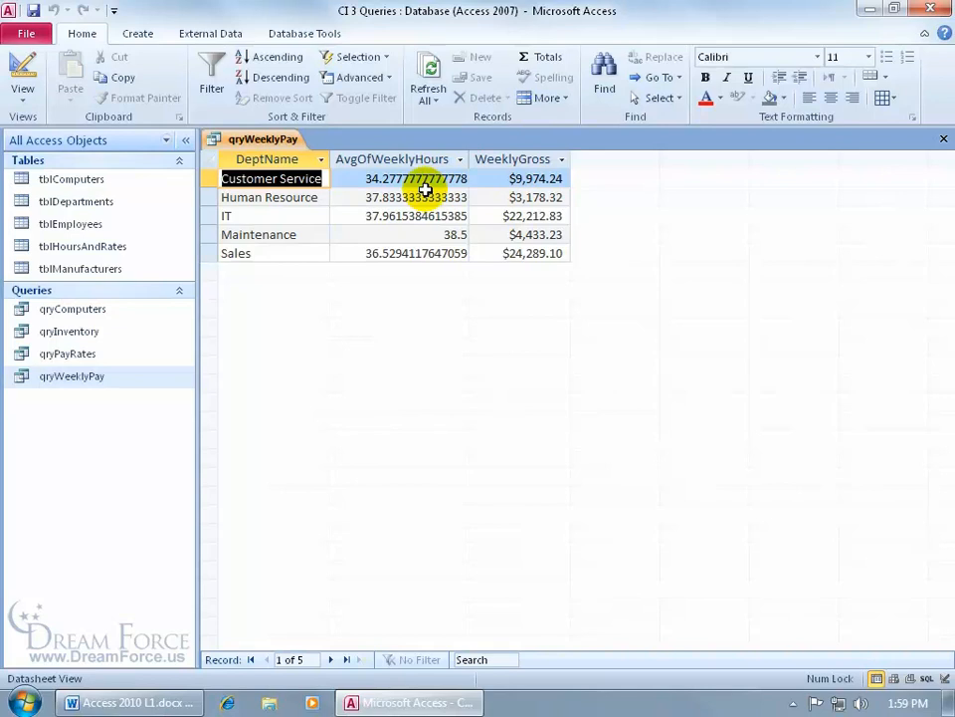
- Return to Design view and show the field properties of the WeeklyHours column
left_click(22, 68)
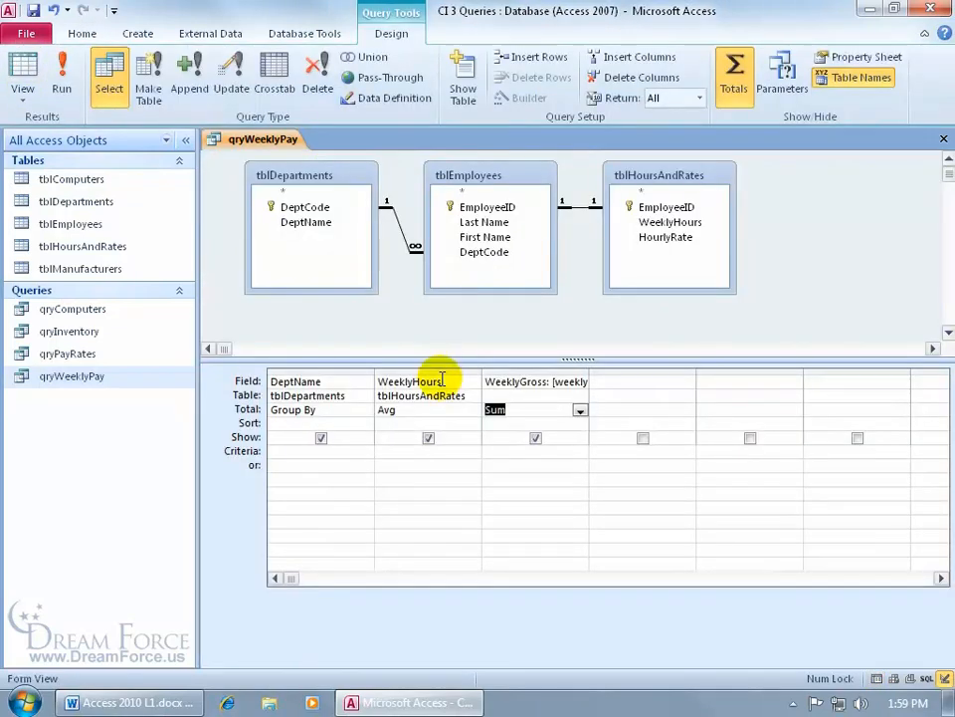
left_click(442, 382)
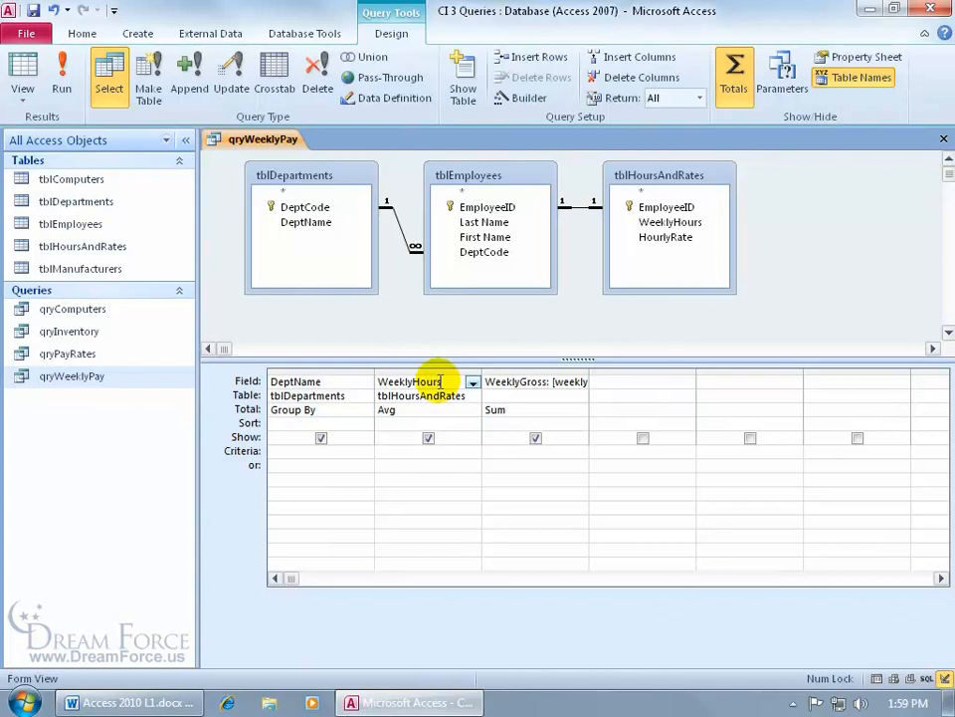
right_click(441, 381)
left_click(480, 545)
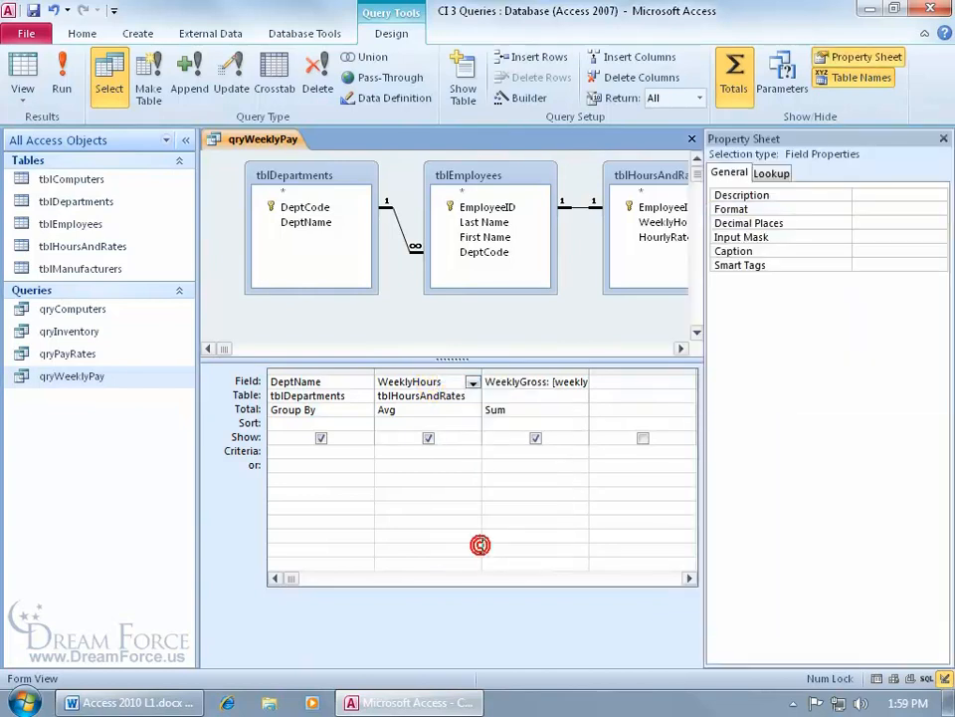
left_click(944, 138)
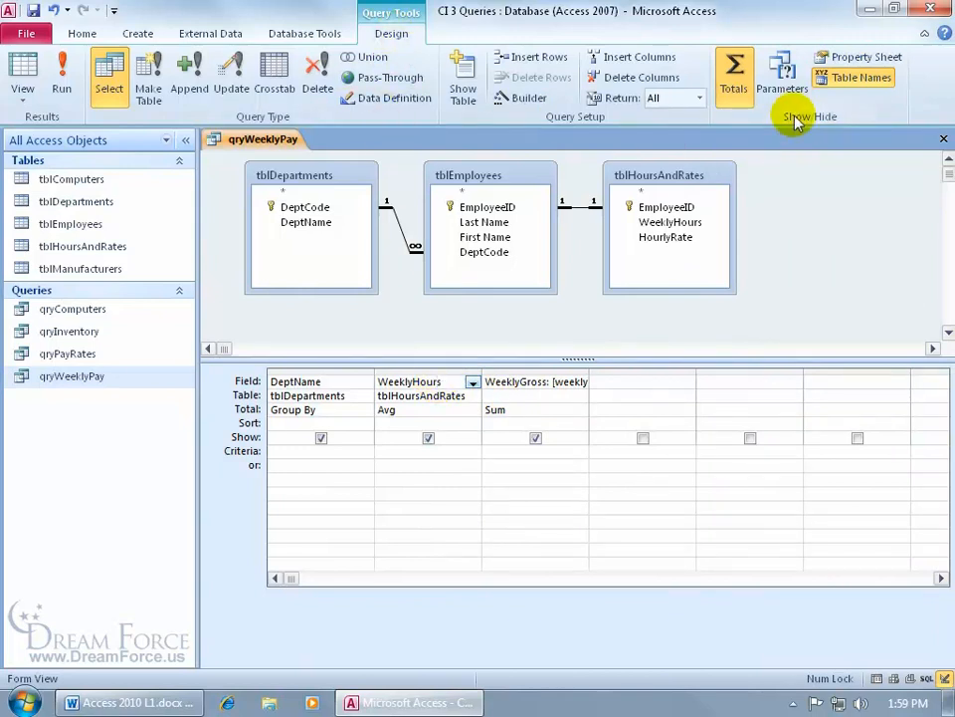
left_click(854, 58)
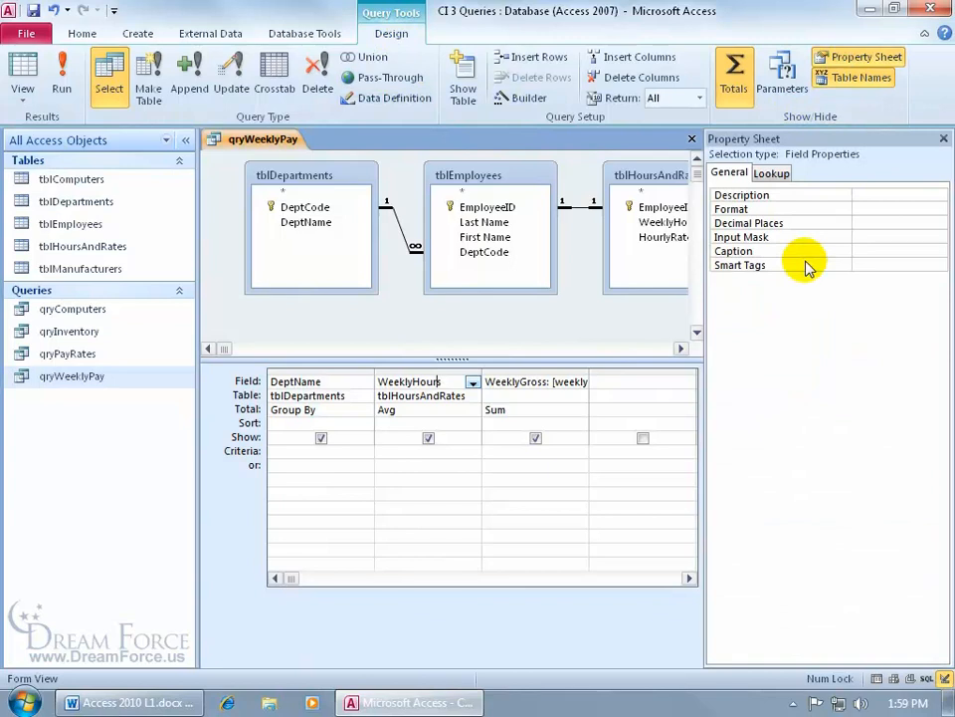
- Set the WeeklyHours field's format to Fixed and run the query again
left_click(871, 209)
left_click(938, 210)
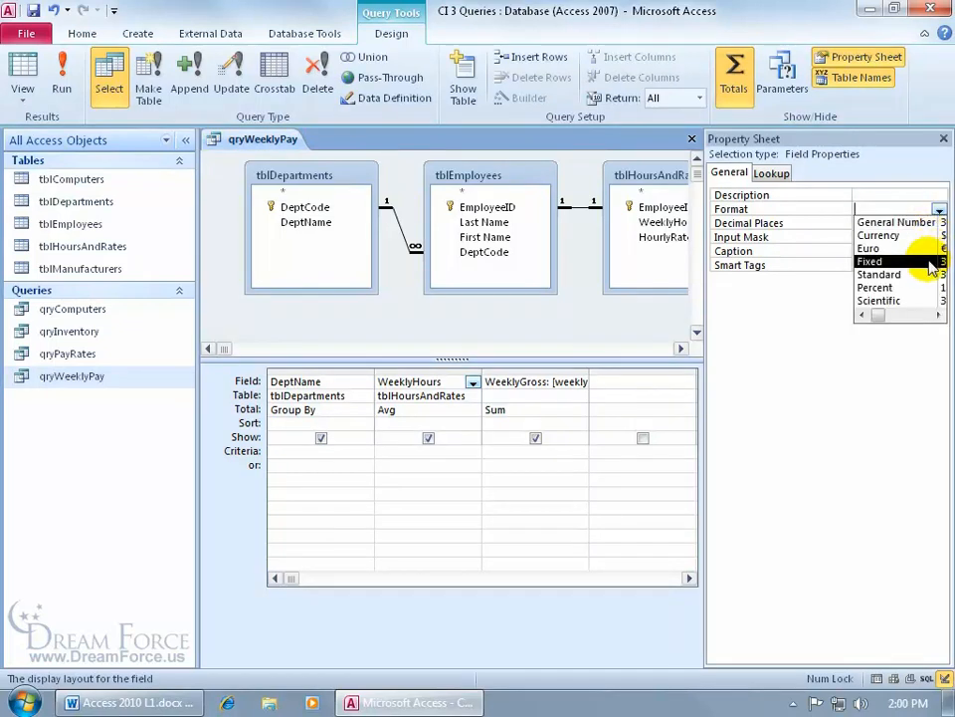
left_click(938, 315)
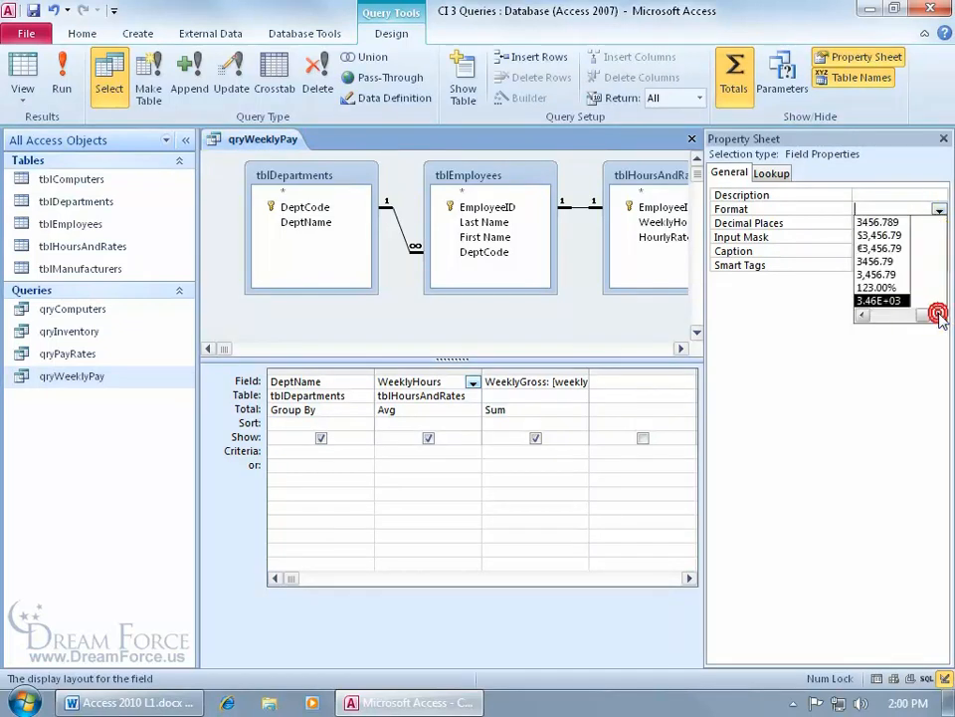
left_click(861, 315)
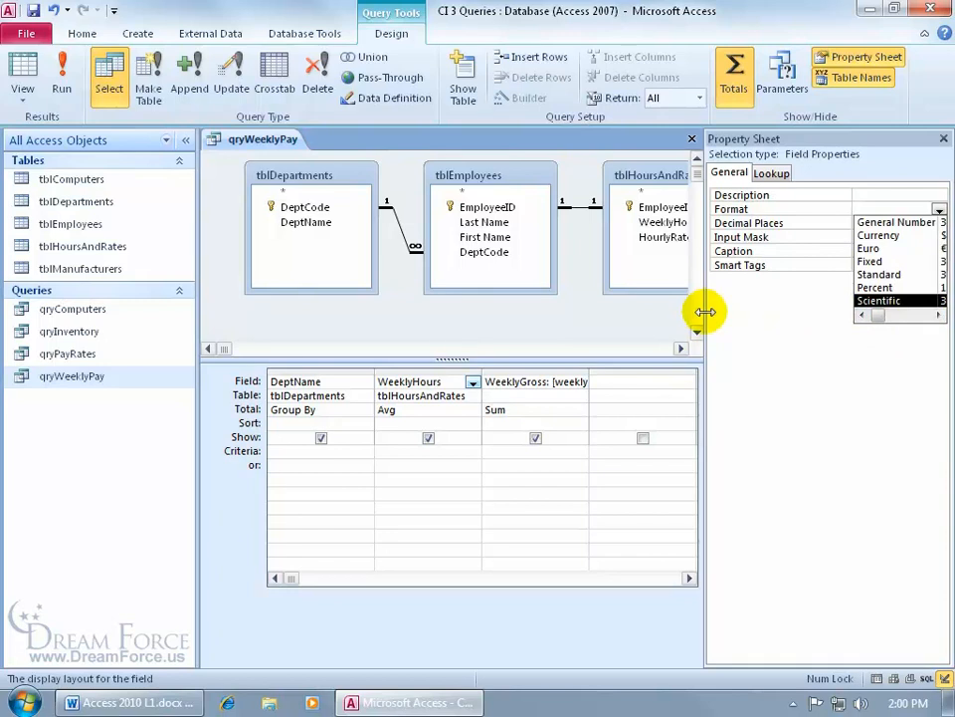
left_click_drag(705, 312, 534, 312)
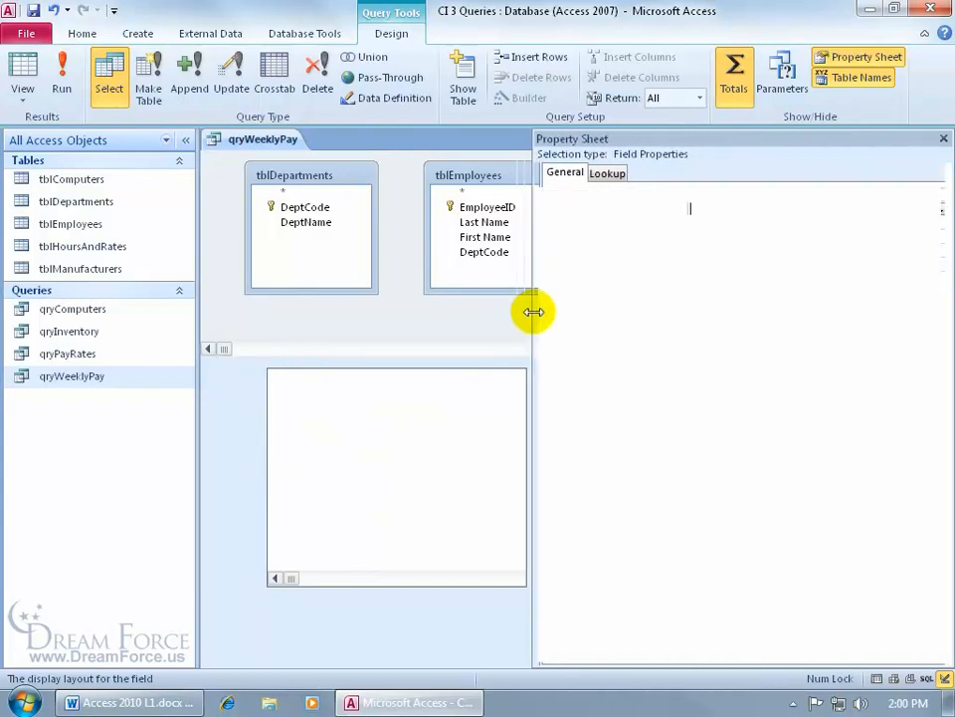
left_click(939, 209)
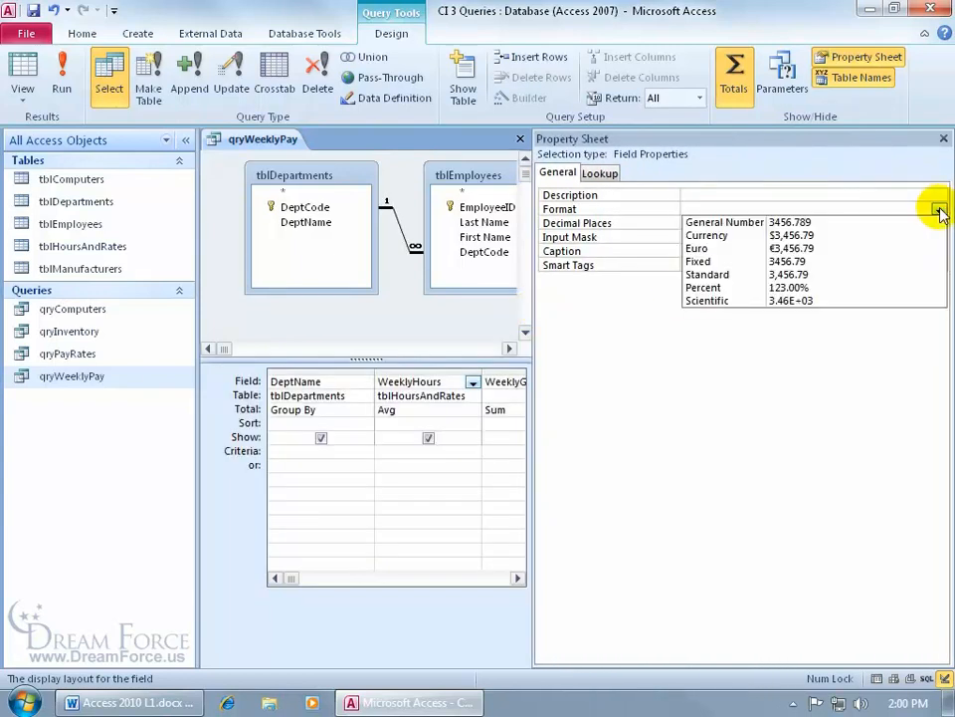
left_click(814, 262)
left_click_drag(537, 296, 732, 315)
left_click(62, 99)
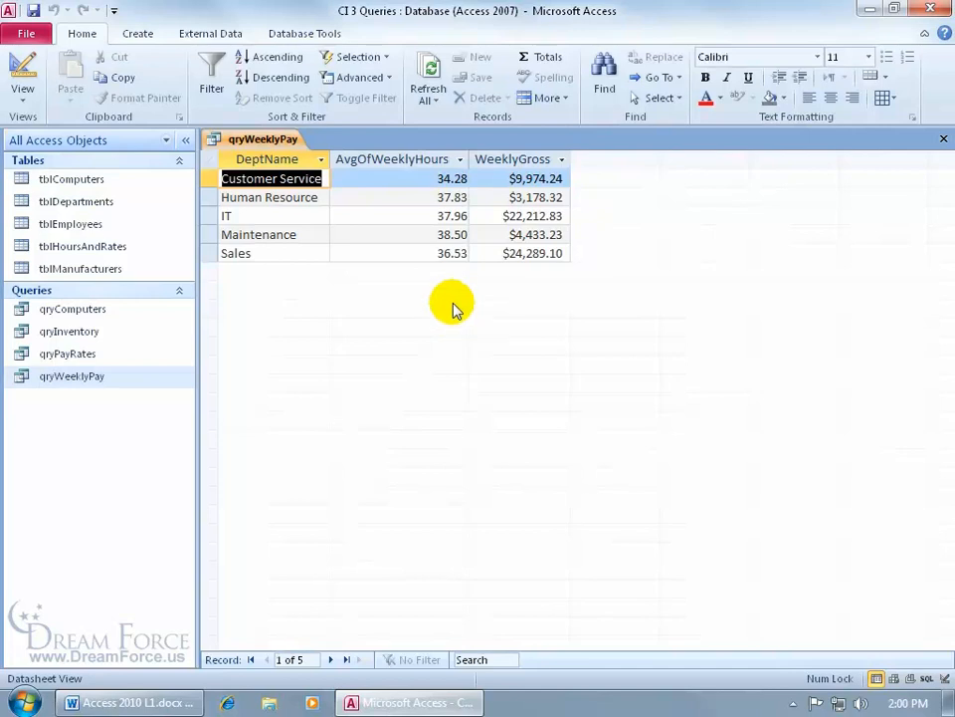
- In Design view, set the WeeklyHours field's decimal places to 1 and run the query
left_click(21, 82)
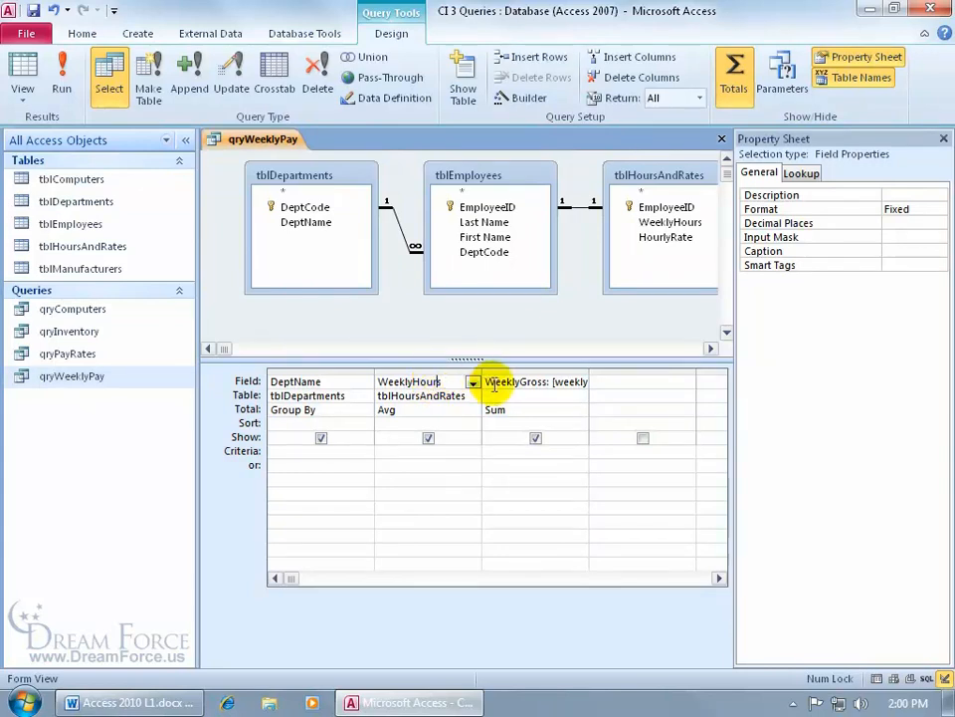
left_click(527, 382)
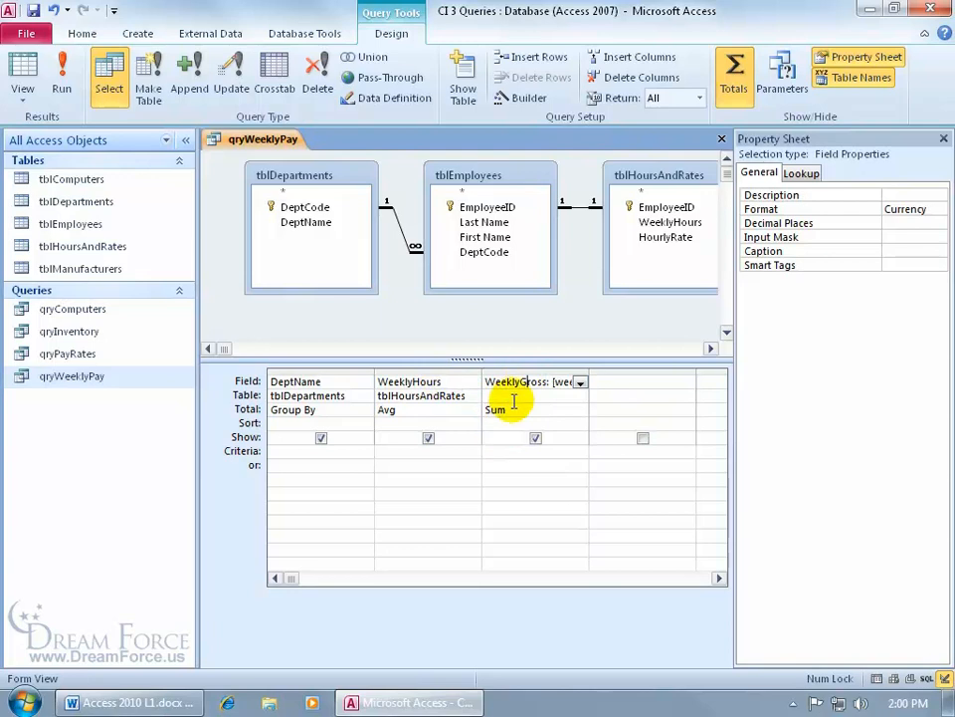
left_click(427, 383)
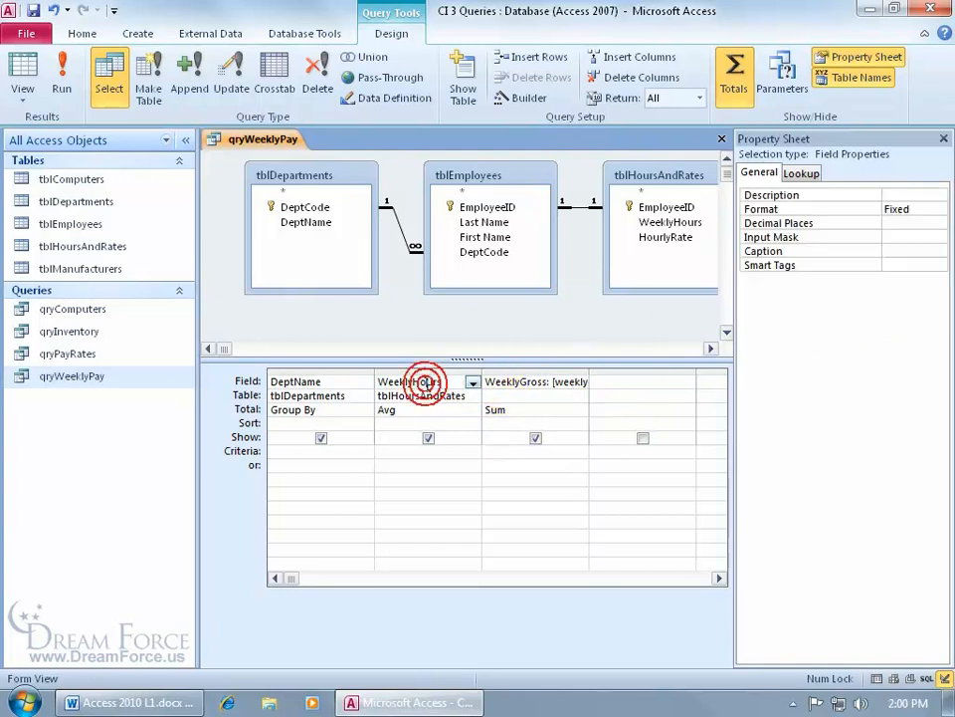
left_click(919, 223)
left_click(939, 223)
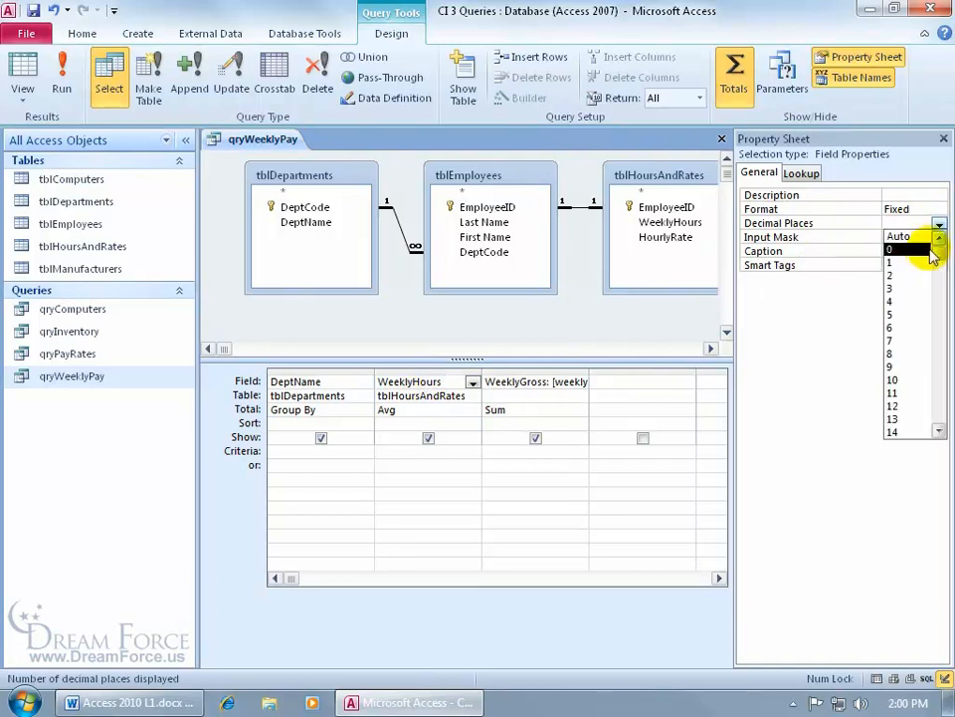
left_click(931, 262)
left_click(62, 79)
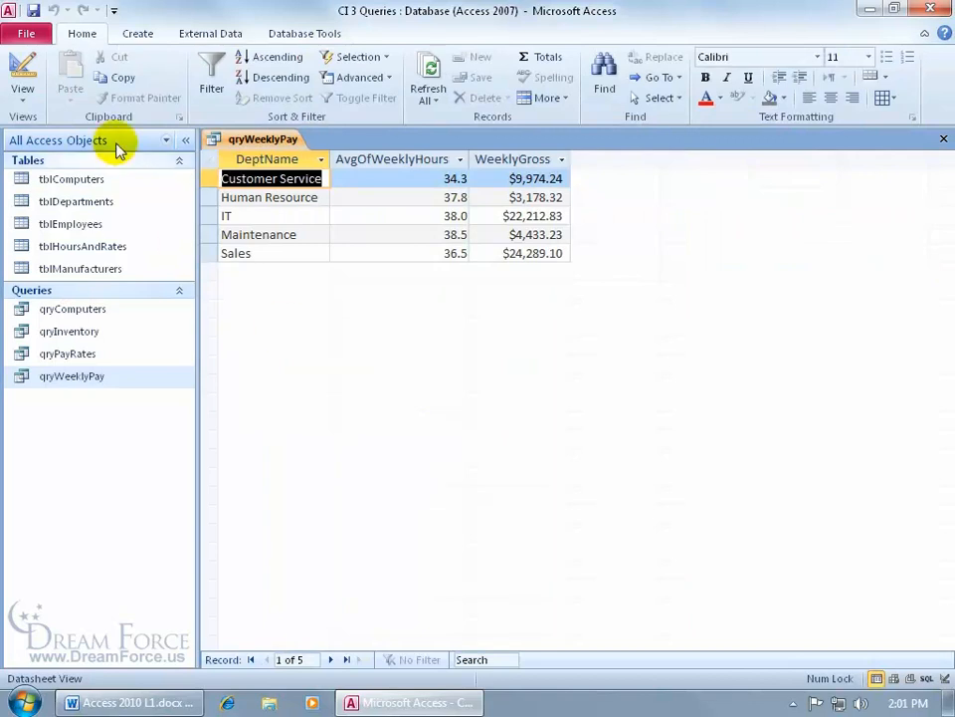
- Close qryWeeklyPay and rename it as qryWeeklyPaybyDept
left_click(942, 139)
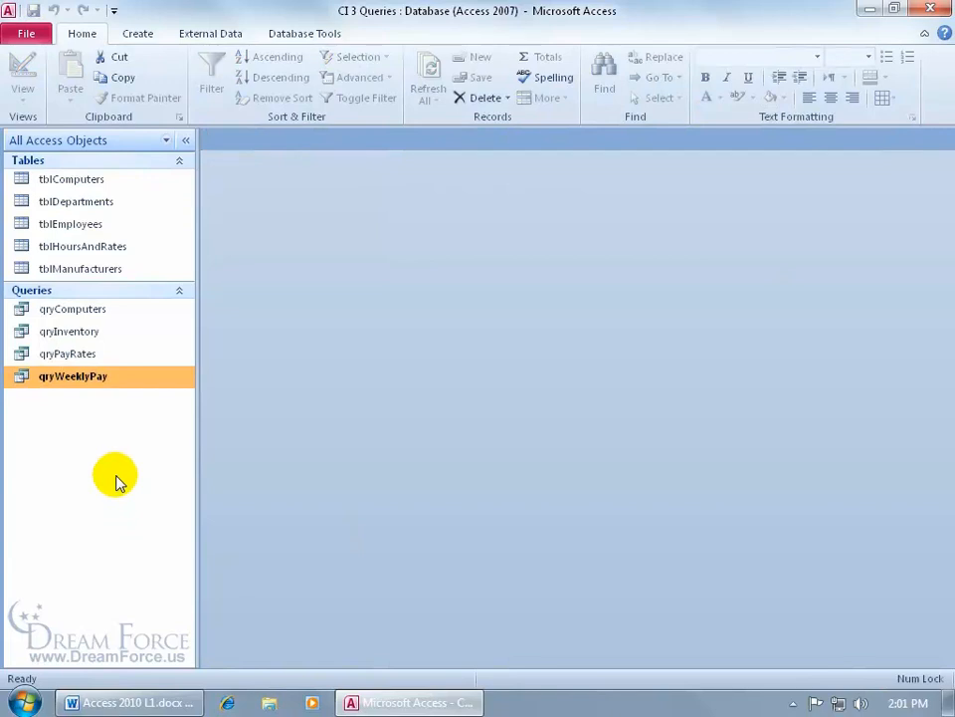
right_click(66, 380)
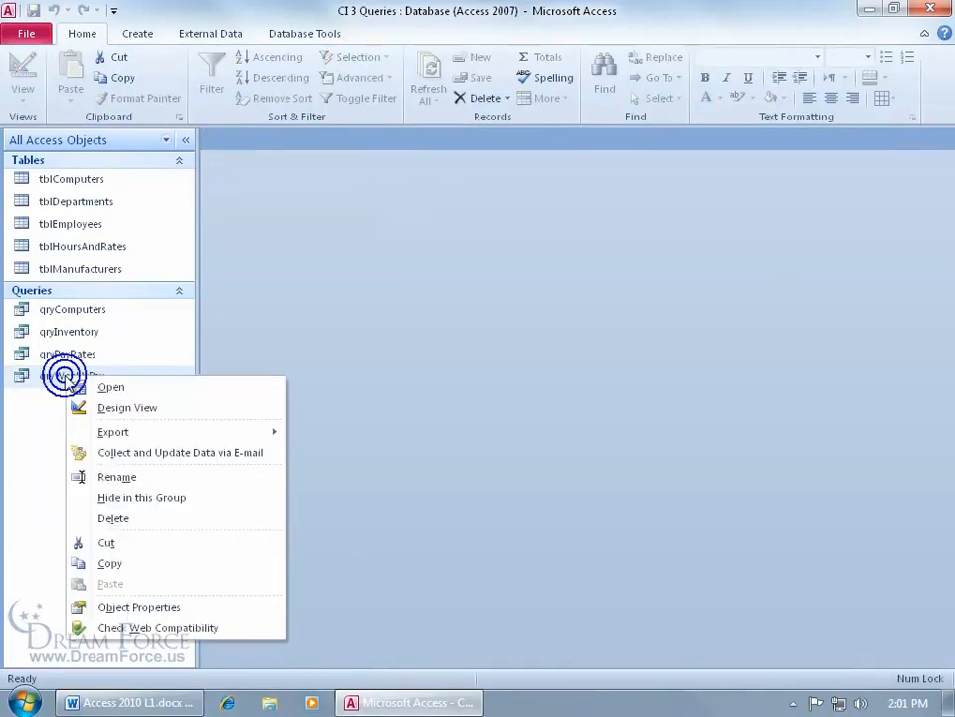
left_click(111, 478)
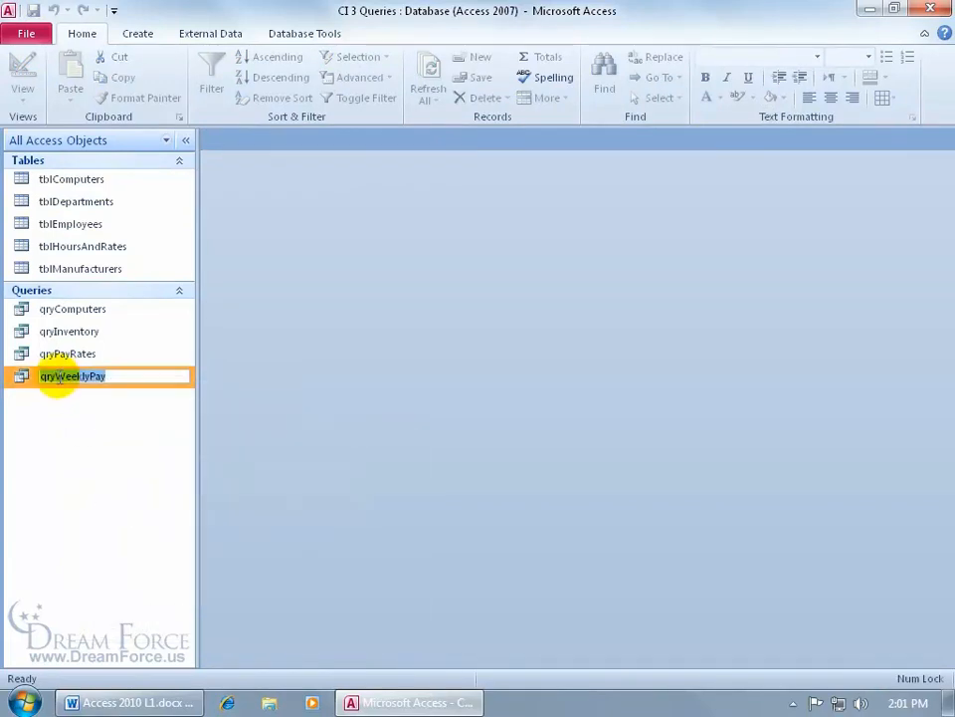
left_click(115, 375)
type("byDept")
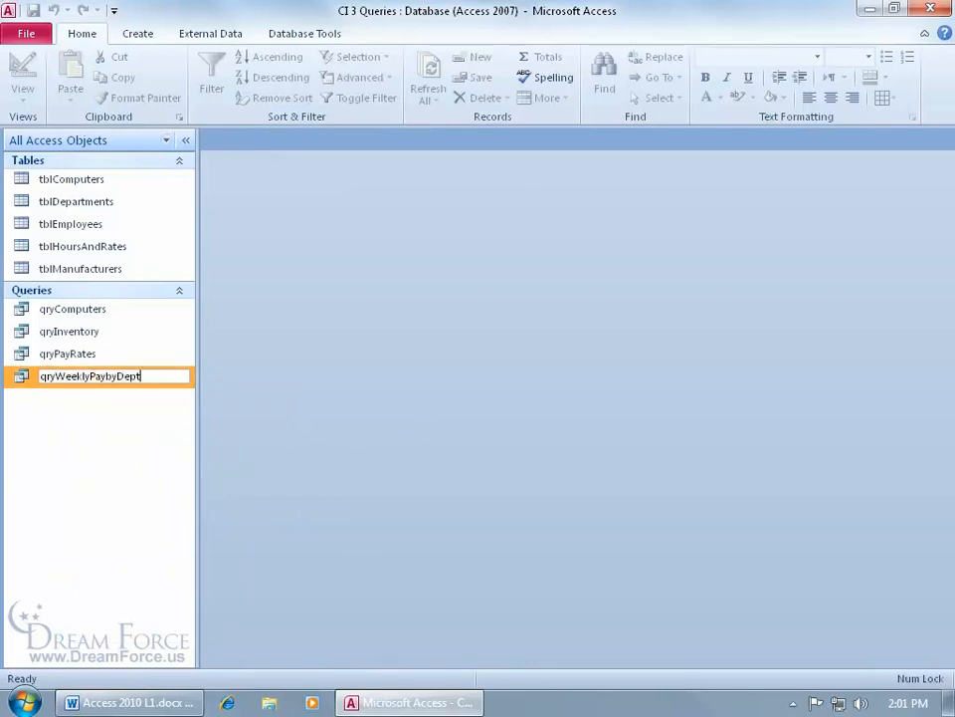
key("Return")
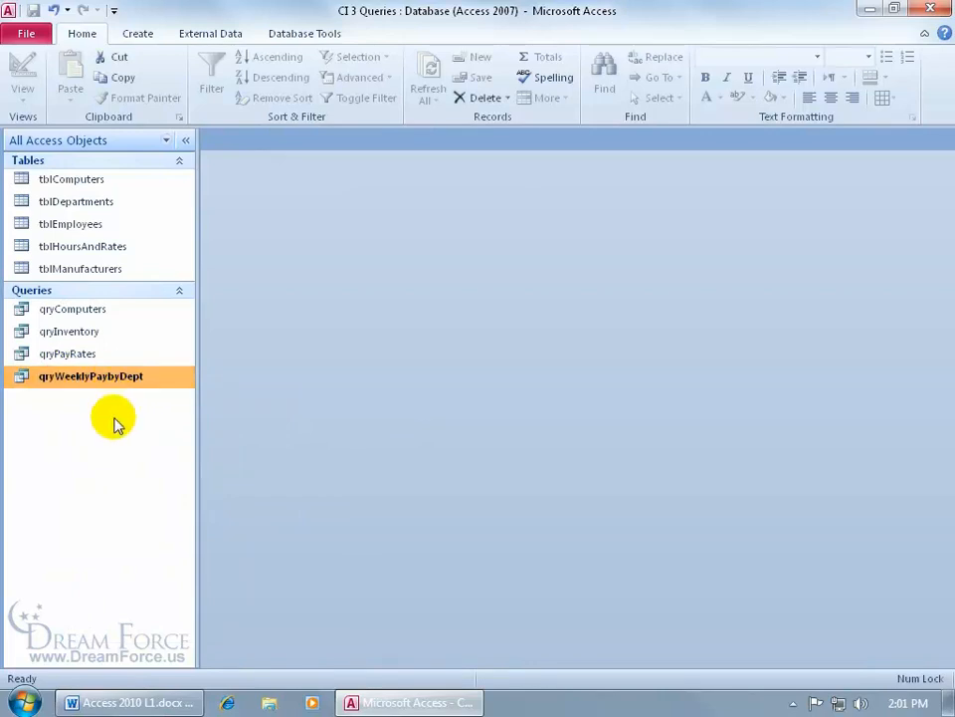
- Open qryWeeklyPaybyDept and add a Total row that shows the Average of the AvgOfWeeklyHours column
double_click(98, 376)
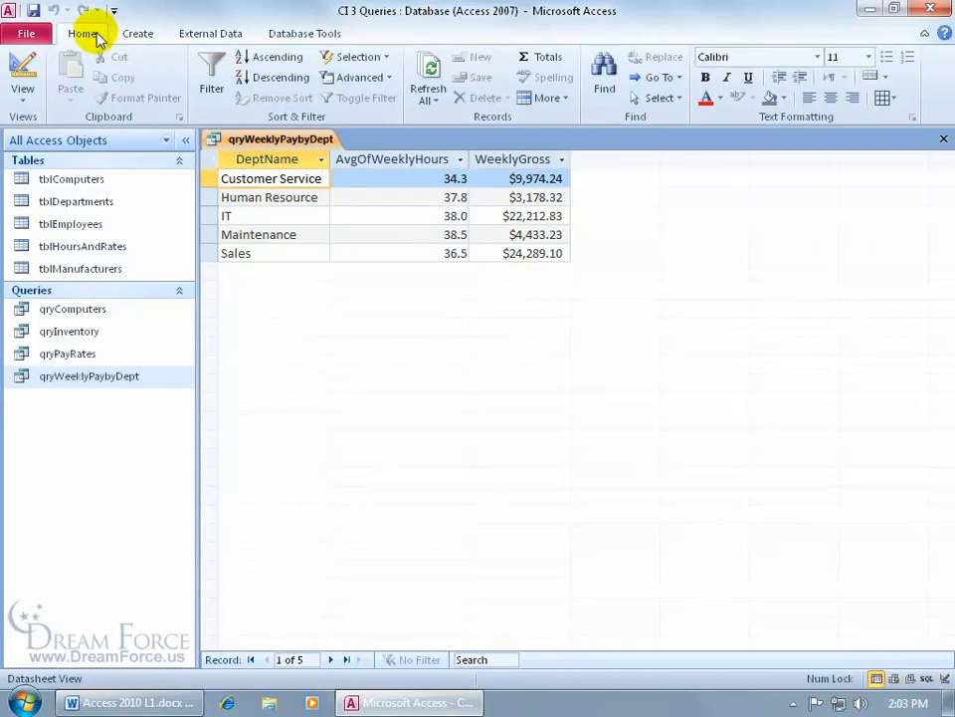
left_click(550, 57)
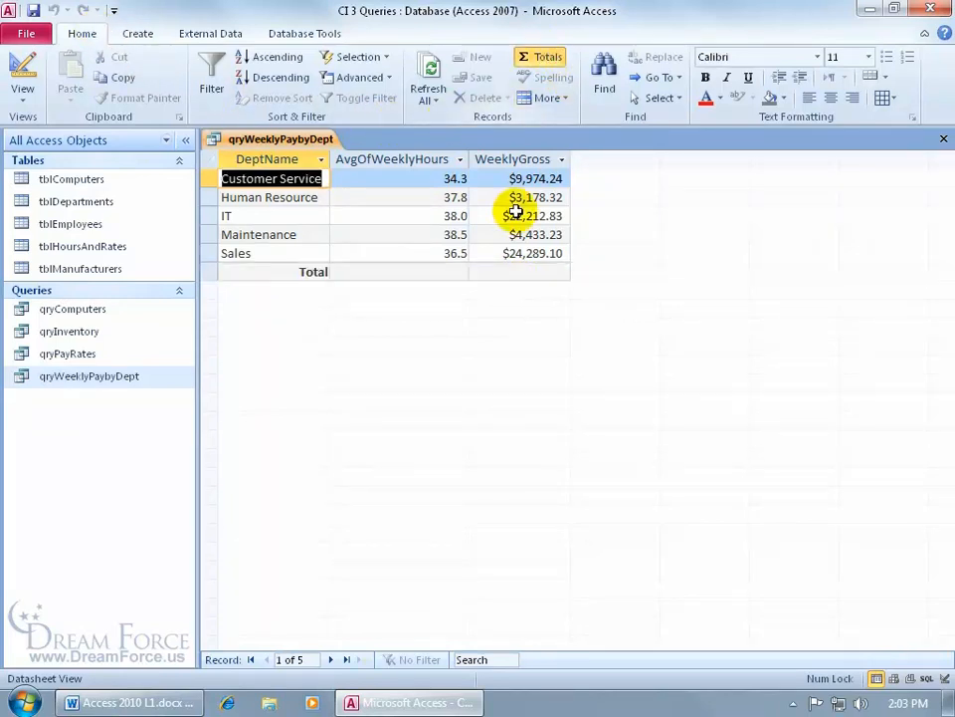
left_click(444, 271)
left_click(339, 272)
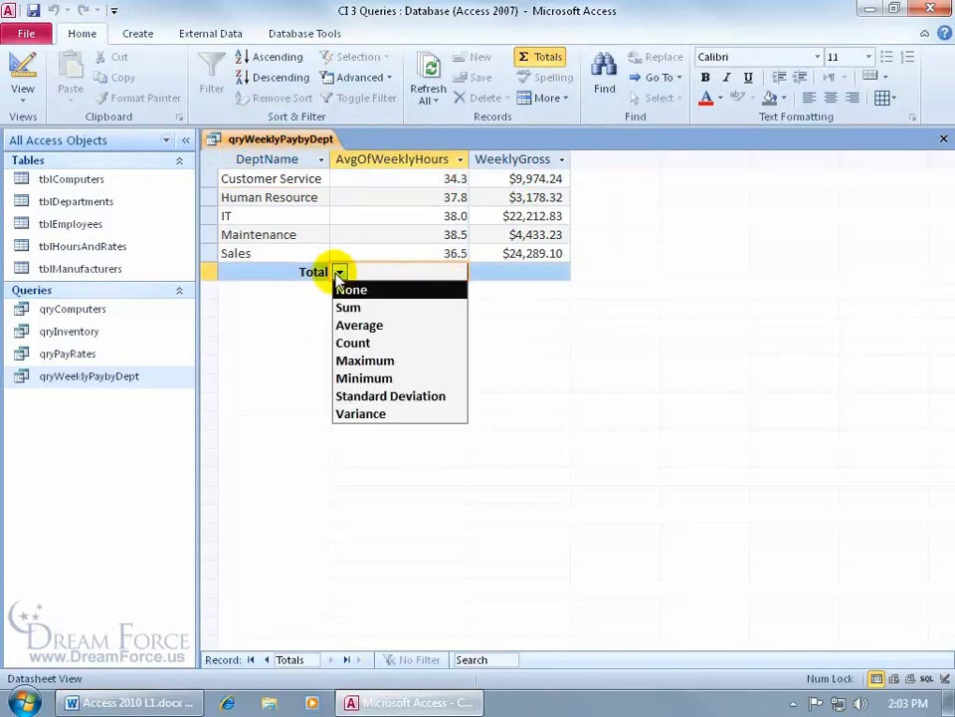
left_click(360, 324)
- Set the Total row's function for the WeeklyGross column to Sum
left_click(522, 271)
left_click(479, 274)
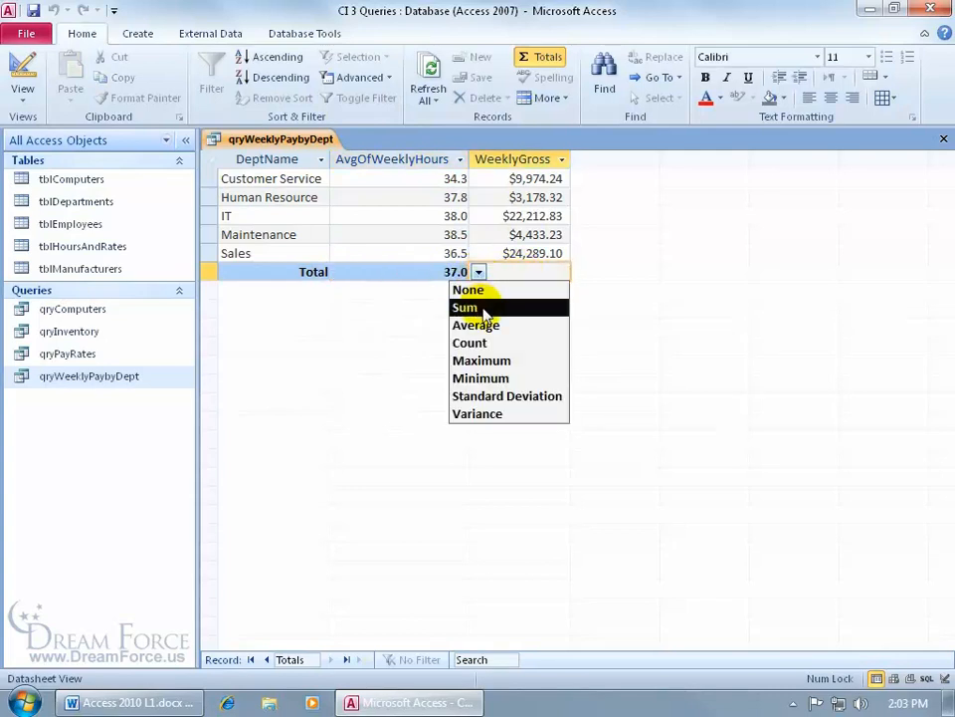
left_click(482, 309)
left_click(591, 301)
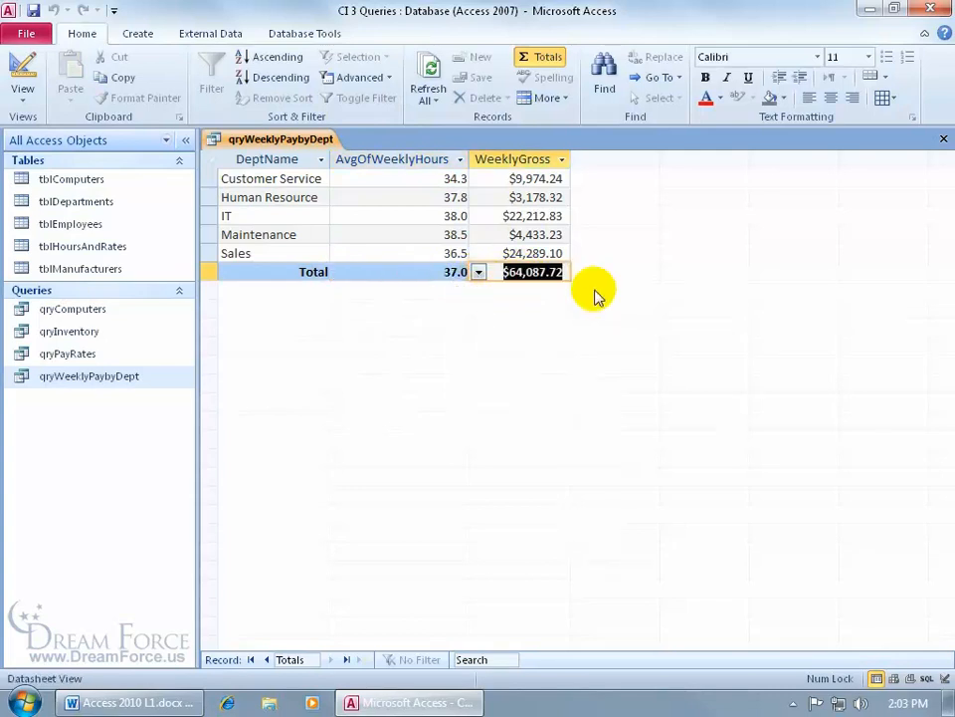